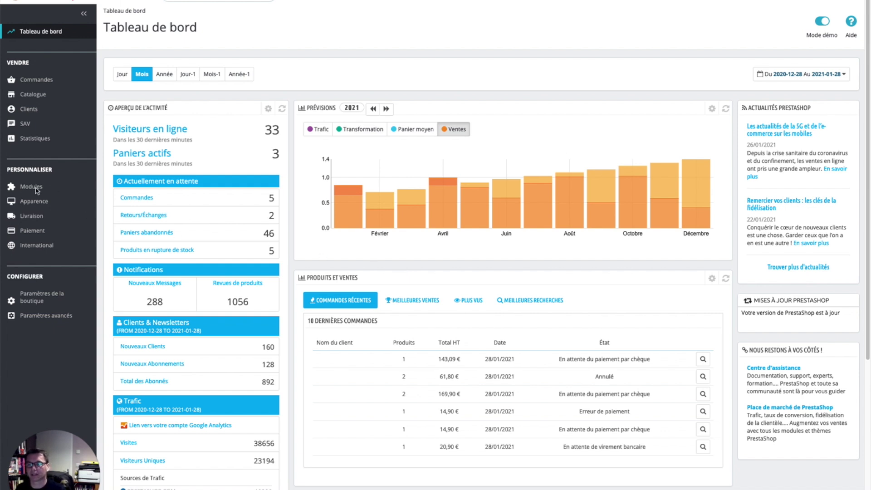
# Install the Brexit TVA module from the medbrexitvat zip archive and open its prerequisite checks page
pyautogui.moveTo(37, 189)
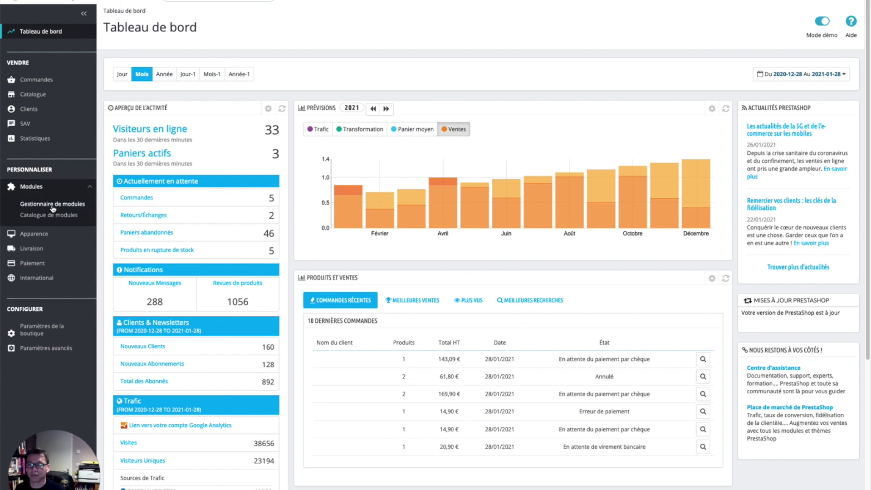
pyautogui.click(52, 206)
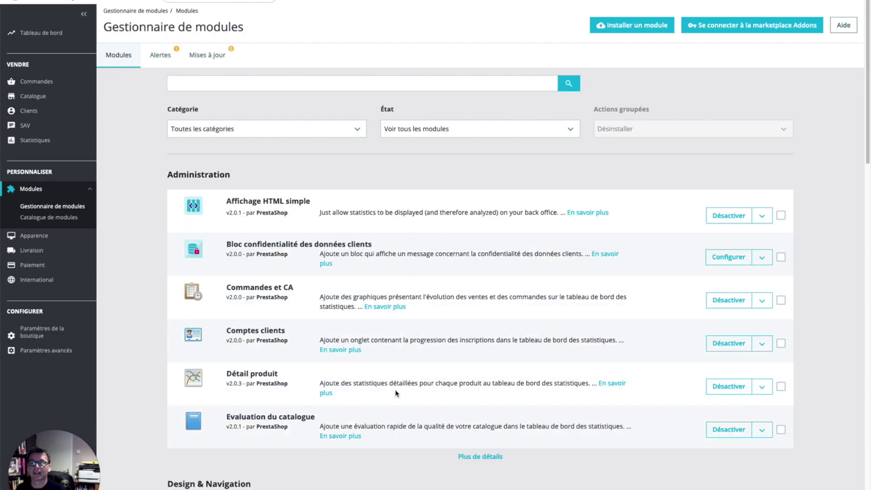
pyautogui.scroll(-5, 396, 390)
pyautogui.scroll(5, 395, 391)
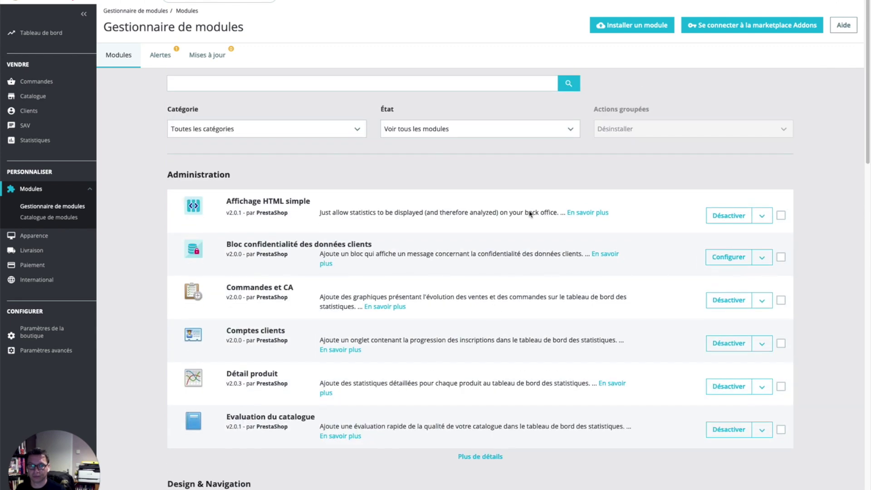
pyautogui.click(617, 28)
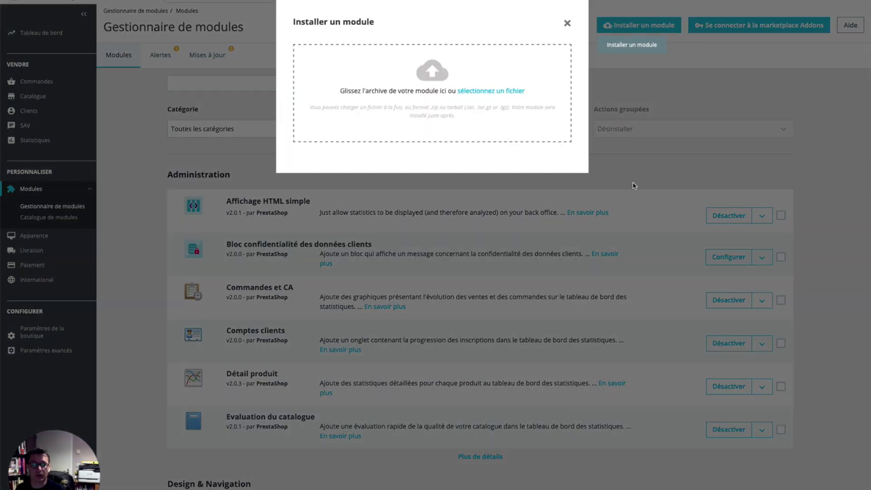
pyautogui.moveTo(840, 208); pyautogui.dragTo(416, 109)
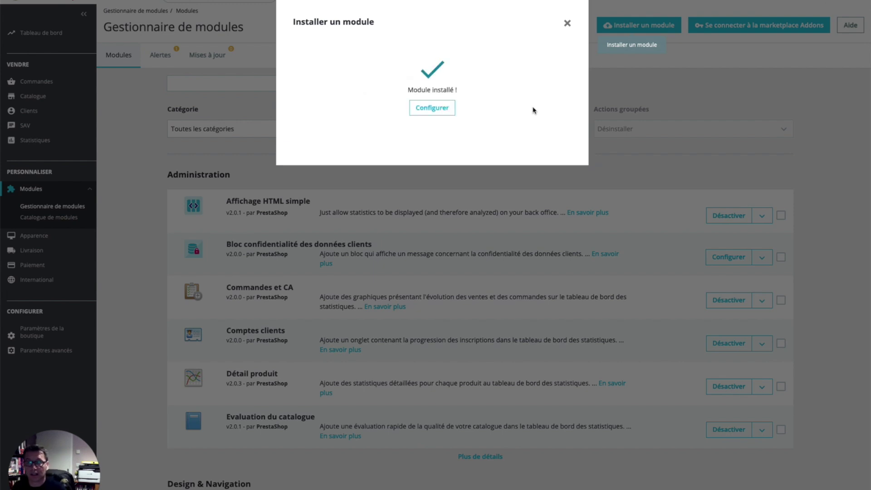
pyautogui.click(443, 109)
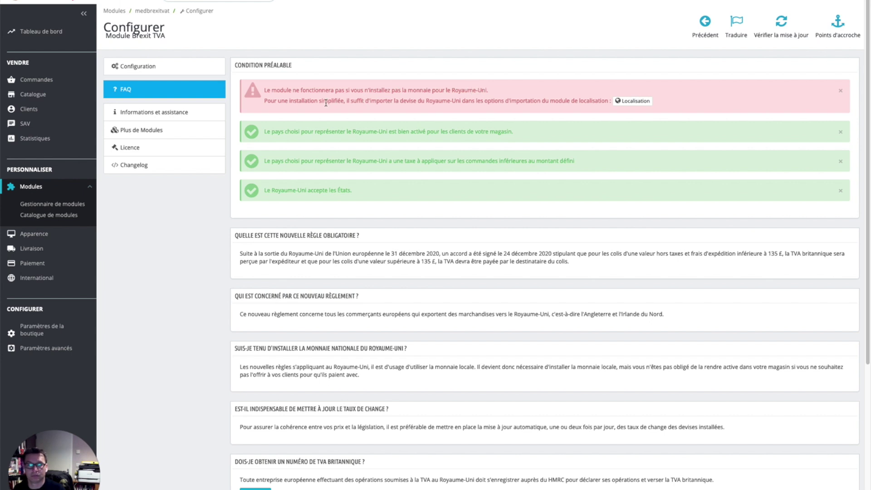
pyautogui.click(642, 101)
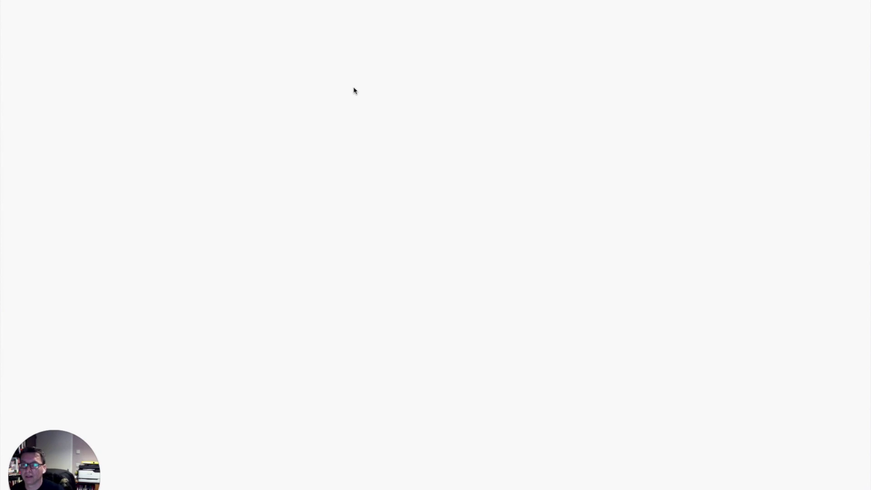
# Import the United Kingdom localisation pack without states or languages, using local data (Télécharger NON)
pyautogui.click(405, 141)
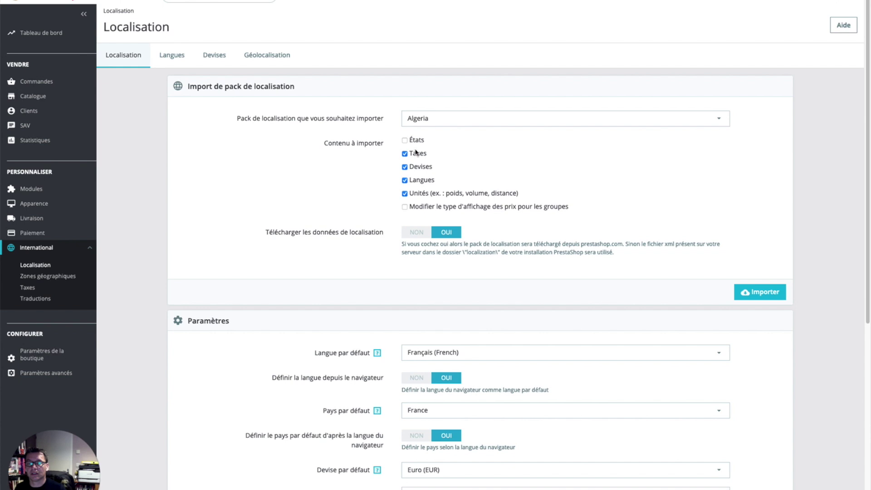
pyautogui.click(406, 182)
pyautogui.click(466, 123)
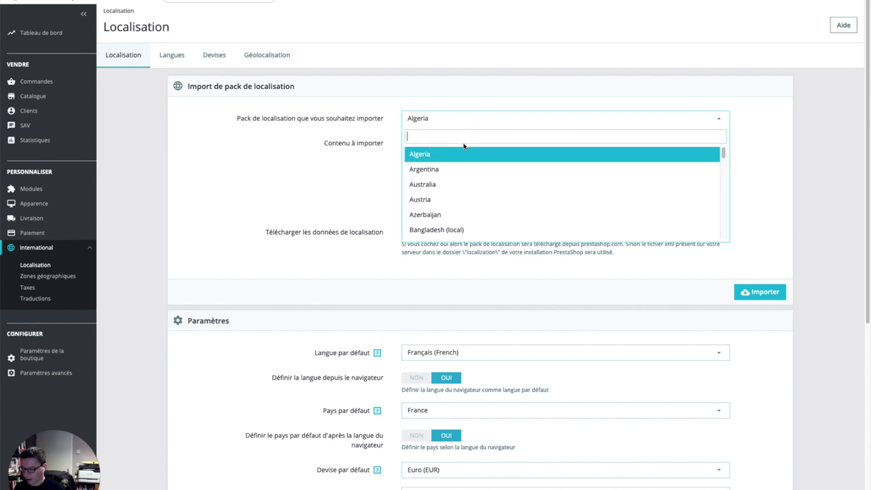
pyautogui.write('unite')
pyautogui.press('Down')
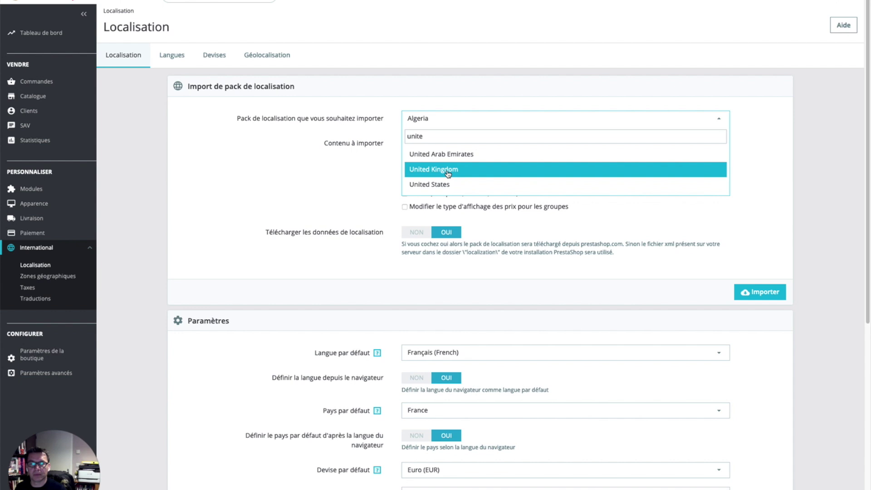
pyautogui.press('Return')
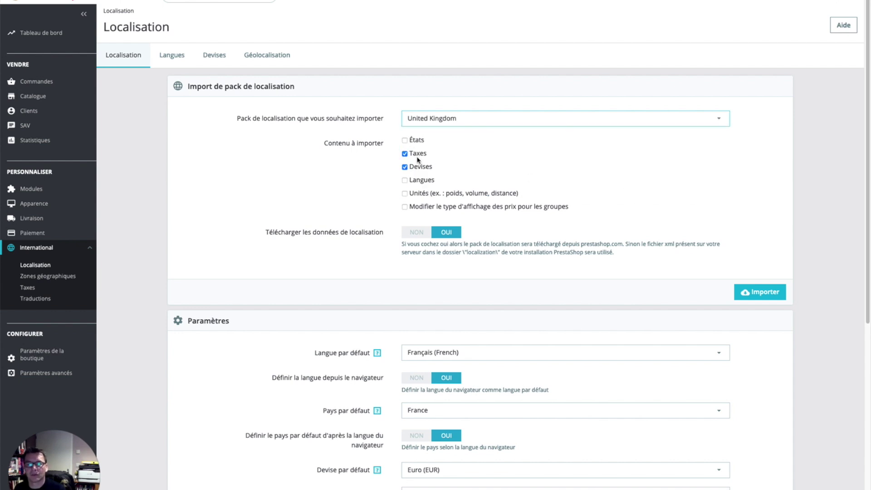
pyautogui.click(417, 231)
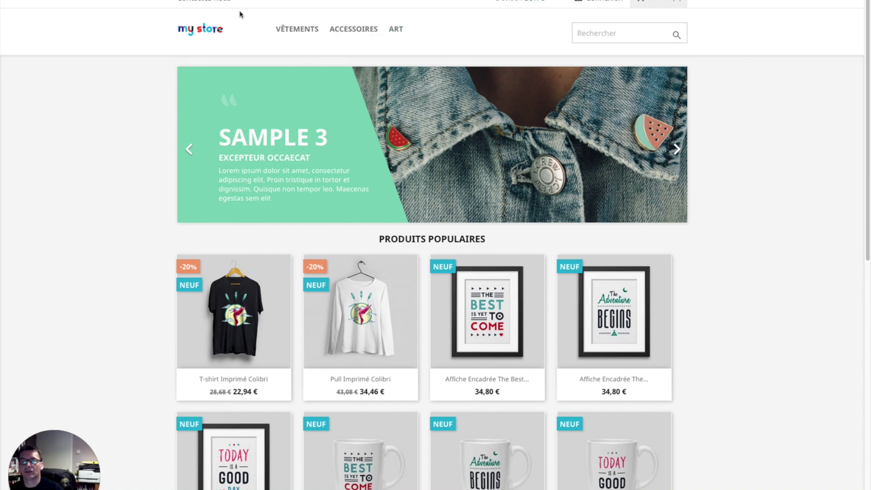
# Deactivate the Livre sterling (GBP) currency in the shop's currencies list
pyautogui.click(530, 1)
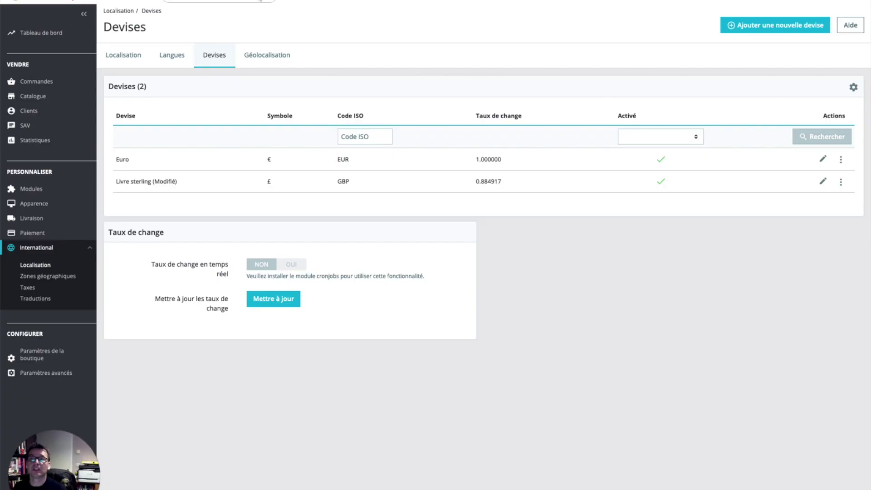
pyautogui.click(662, 183)
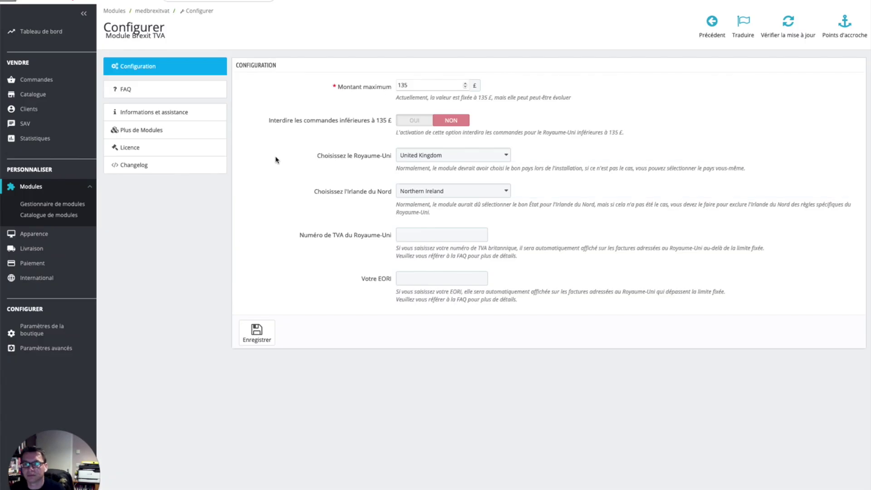
# Review the FAQ's four passing checks: UK currency, country activation, tax rule and states acceptance
pyautogui.click(203, 94)
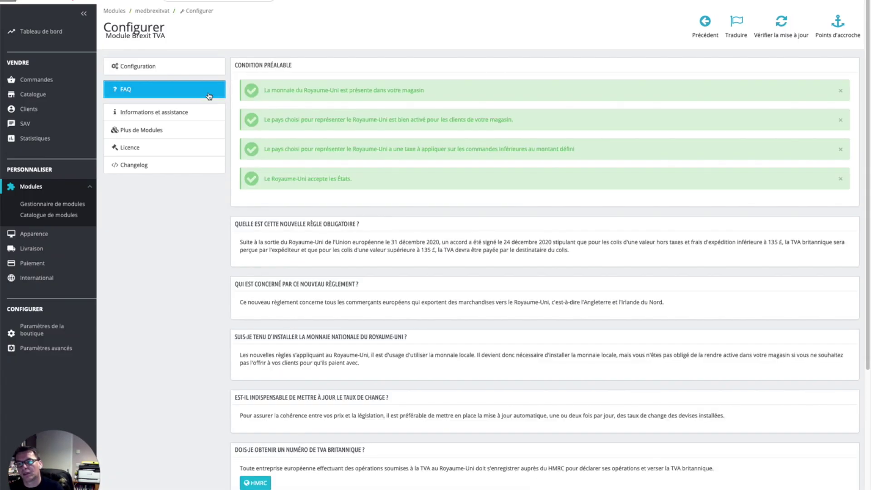
pyautogui.tripleClick(294, 91)
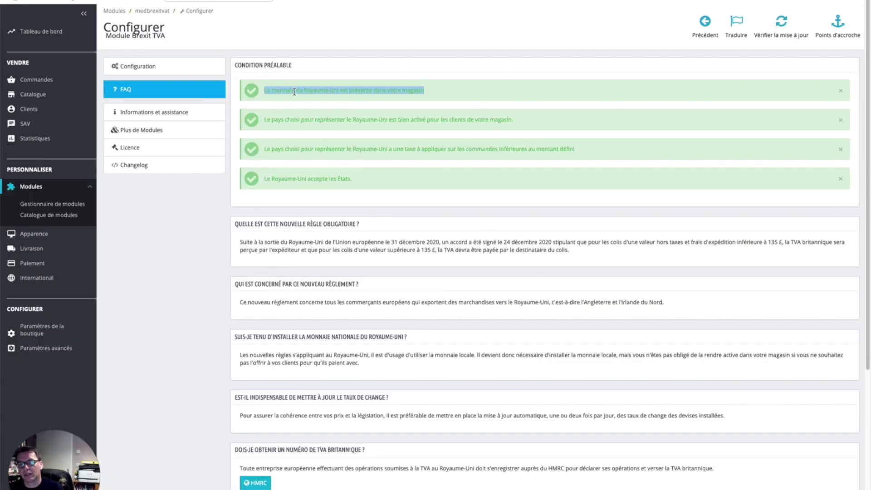
pyautogui.tripleClick(318, 119)
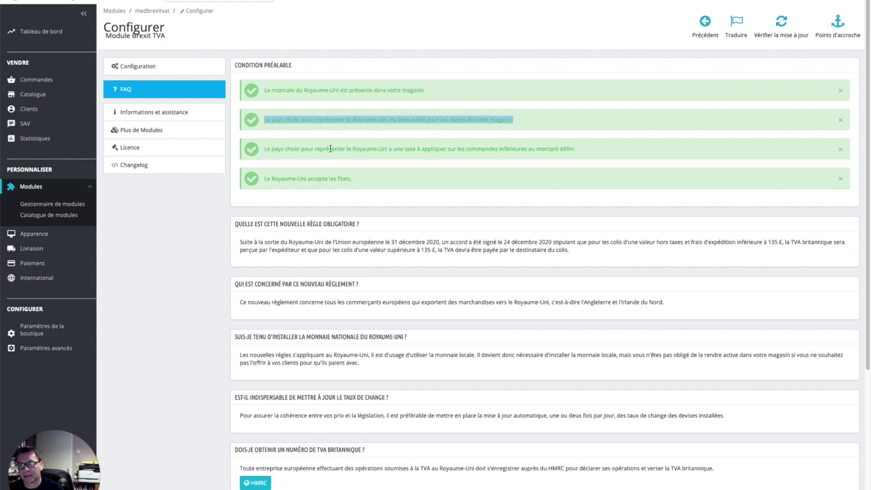
pyautogui.tripleClick(330, 149)
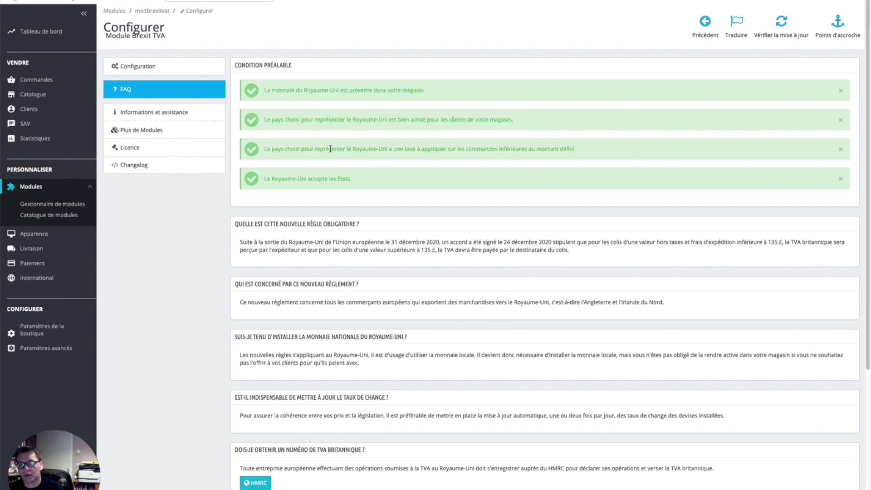
pyautogui.doubleClick(310, 181)
pyautogui.tripleClick(344, 180)
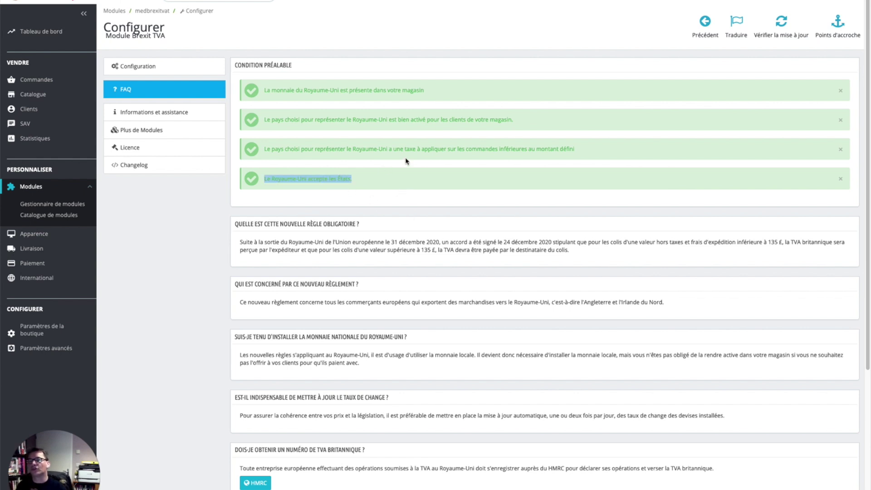
pyautogui.tripleClick(407, 150)
pyautogui.tripleClick(326, 180)
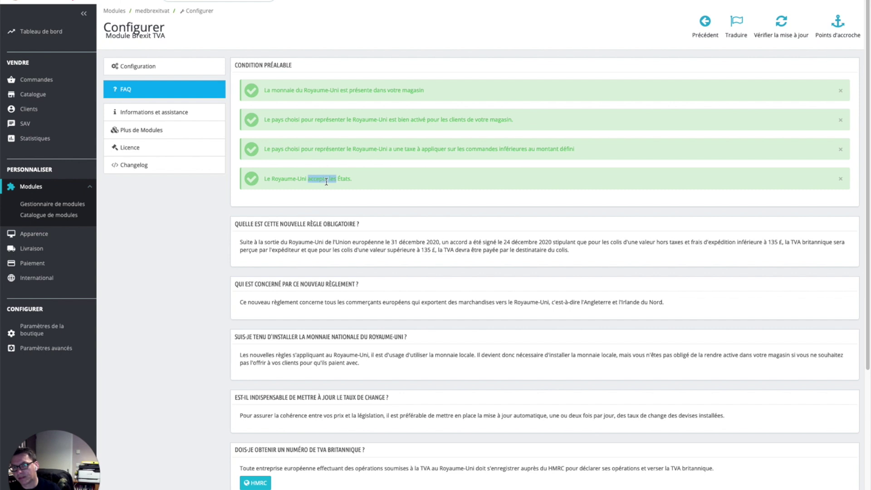
pyautogui.click(362, 149)
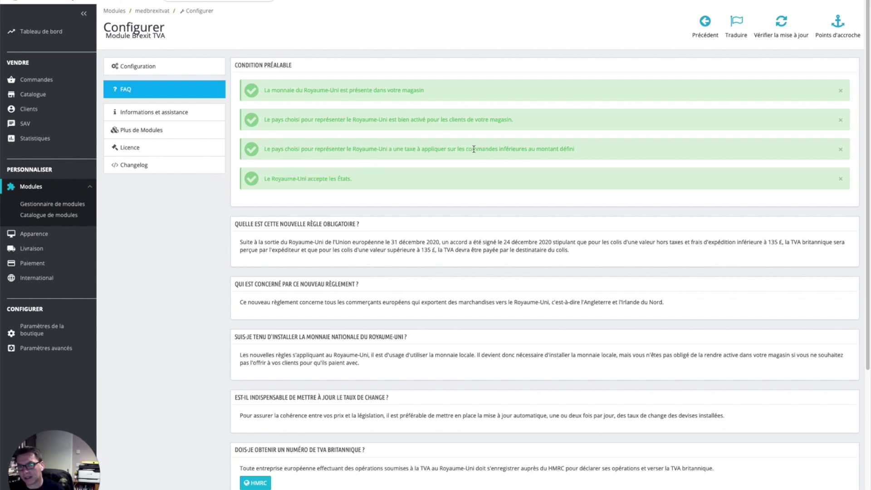
pyautogui.tripleClick(474, 150)
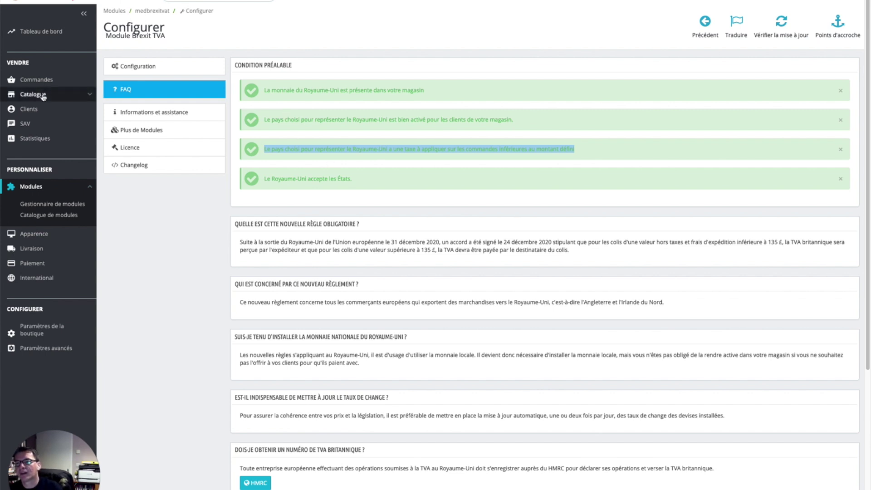
pyautogui.moveTo(62, 96)
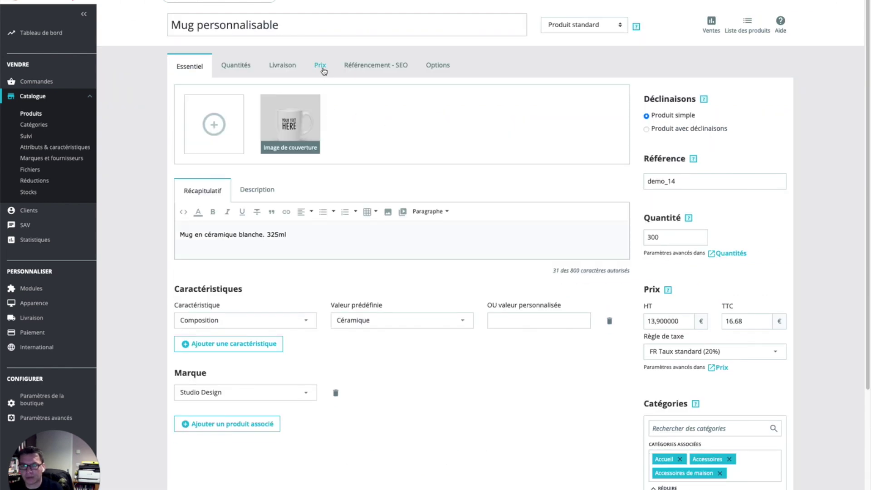
# Check Mug personnalisable's pricing, keeping FR Taux standard (20%) as its tax rule
pyautogui.click(324, 72)
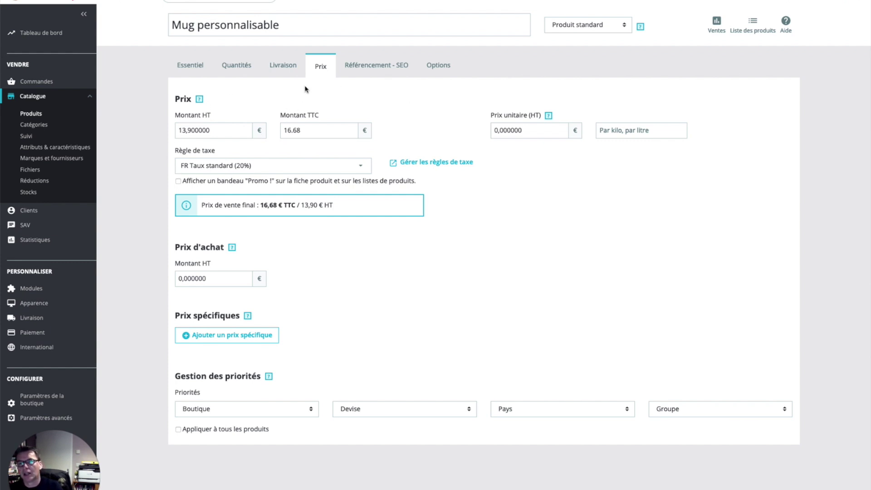
pyautogui.click(195, 167)
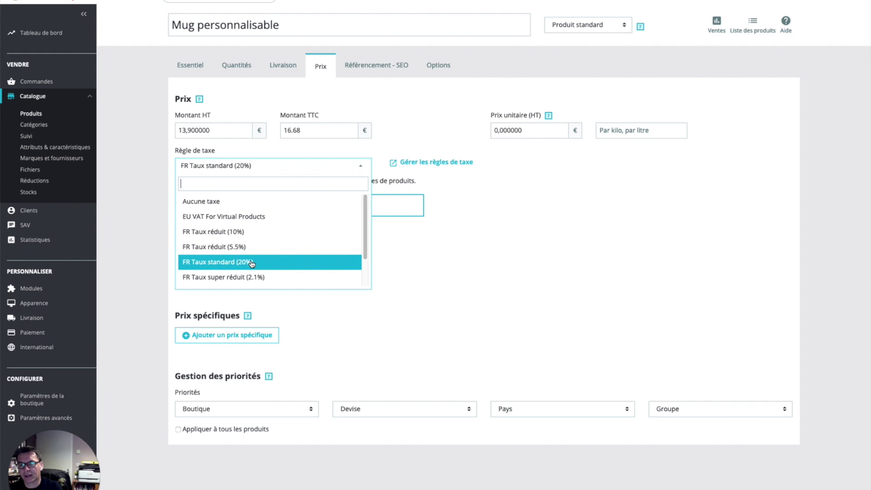
pyautogui.click(110, 217)
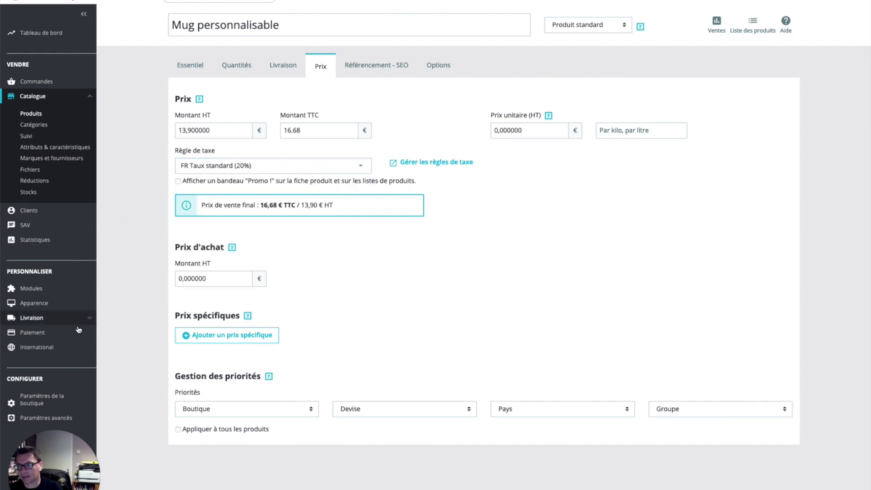
pyautogui.click(91, 349)
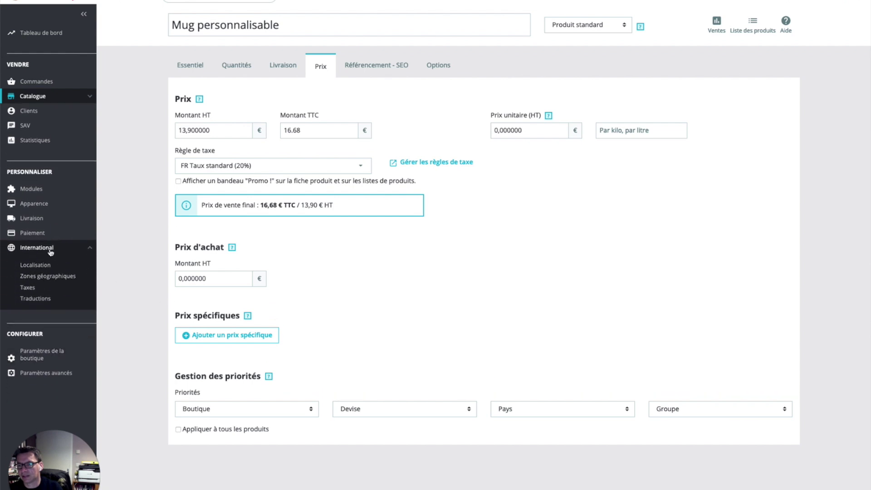
# Confirm the VAT UK 20% tax has a rate of 20, then go to the tax rules list
pyautogui.click(30, 289)
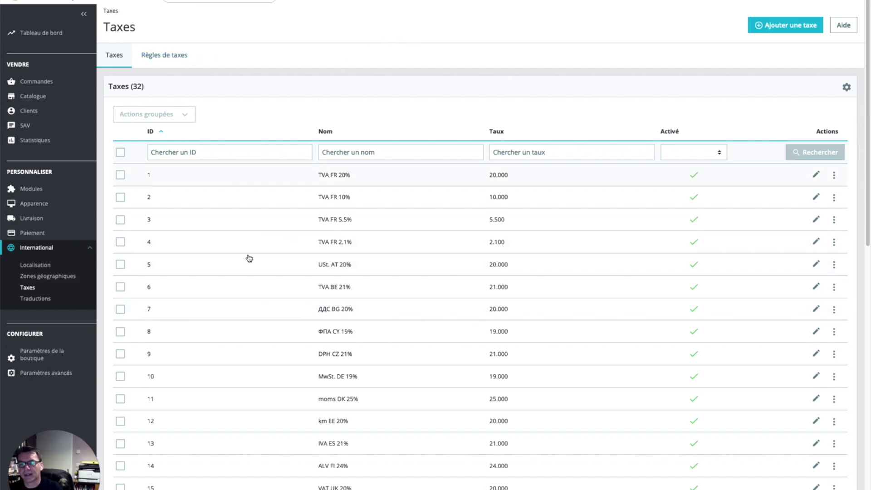
pyautogui.scroll(-1, 480, 329)
pyautogui.scroll(-12, 480, 328)
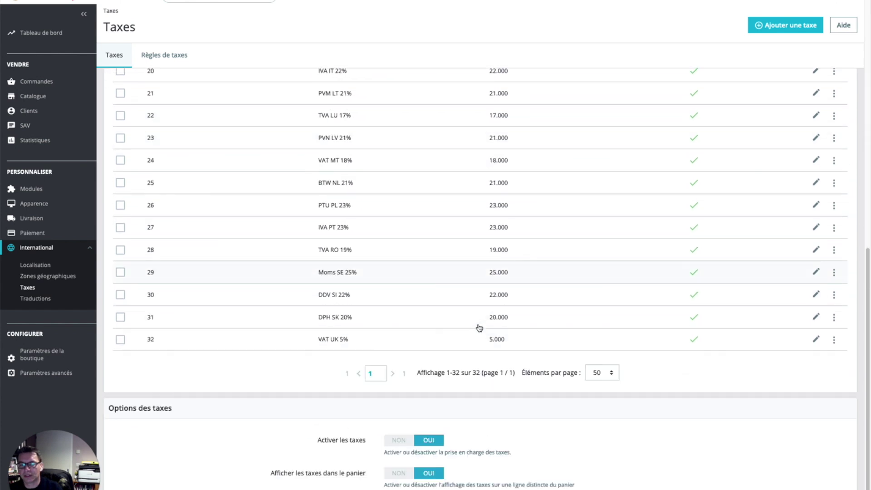
pyautogui.scroll(3, 478, 326)
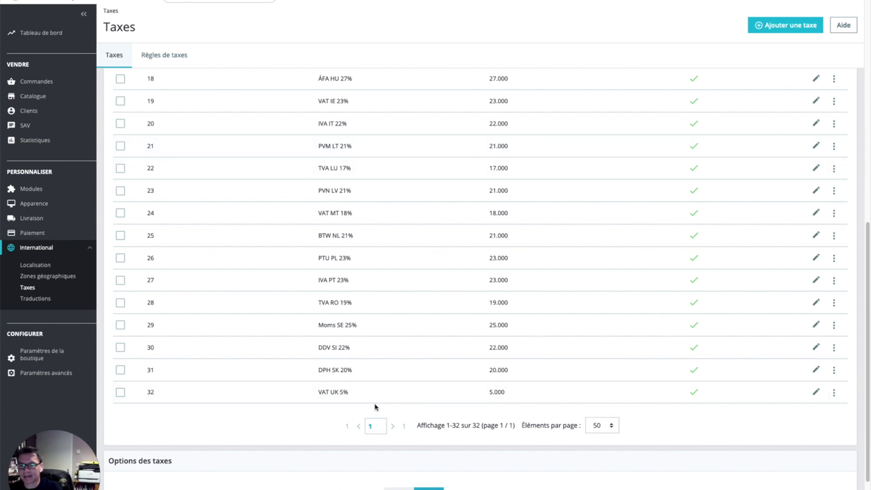
pyautogui.scroll(2, 428, 395)
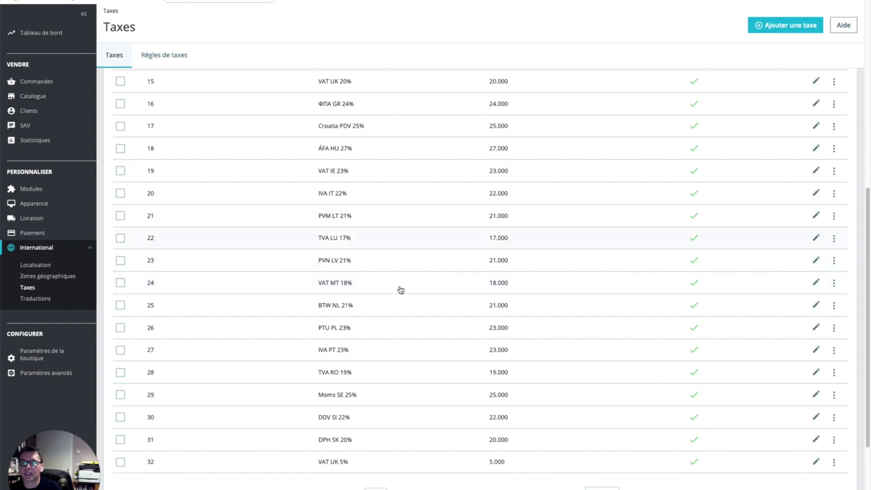
pyautogui.scroll(5, 378, 364)
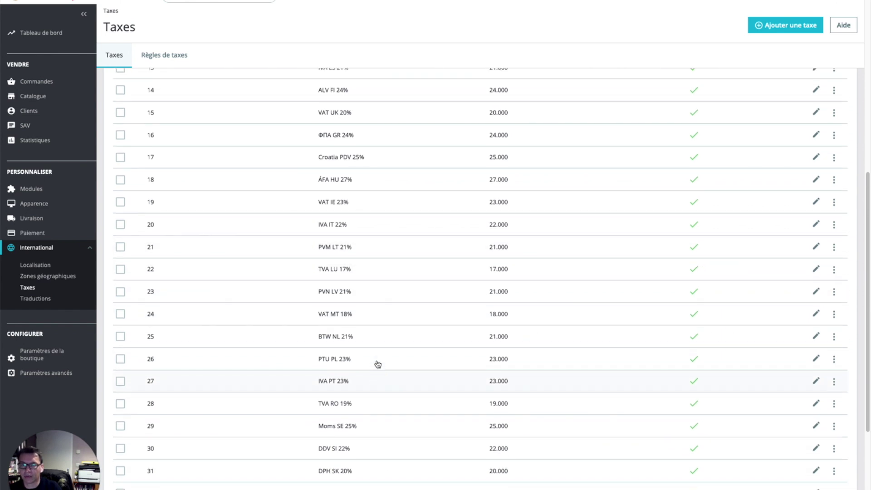
pyautogui.scroll(1, 378, 364)
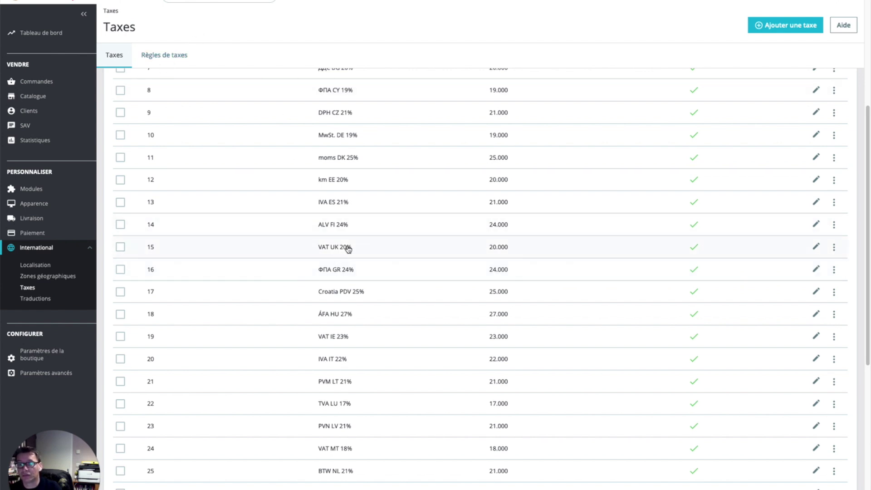
pyautogui.click(817, 247)
pyautogui.doubleClick(395, 153)
pyautogui.click(322, 265)
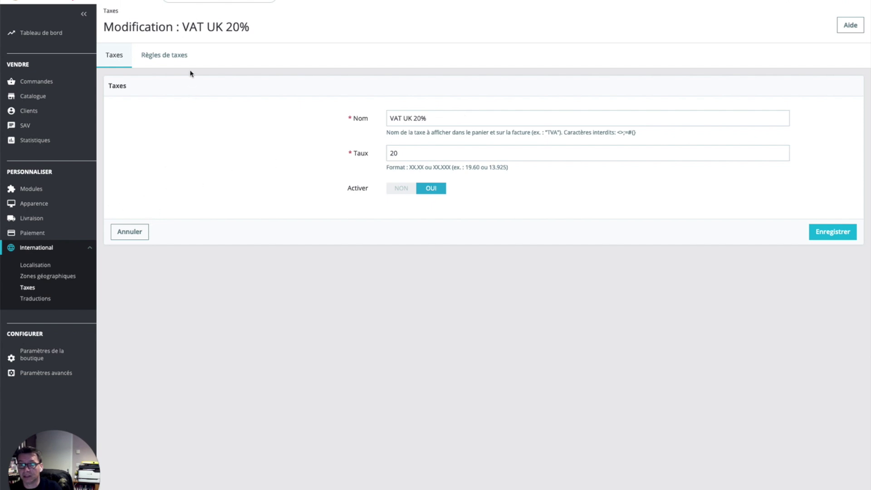
pyautogui.click(172, 57)
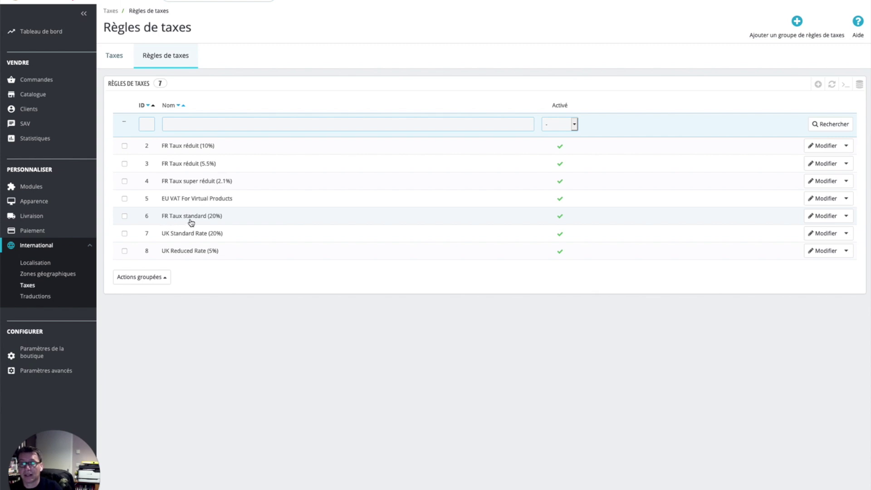
# Set the United Kingdom rule in the FR Taux standard (20%) group to use VAT UK 20%
pyautogui.click(823, 216)
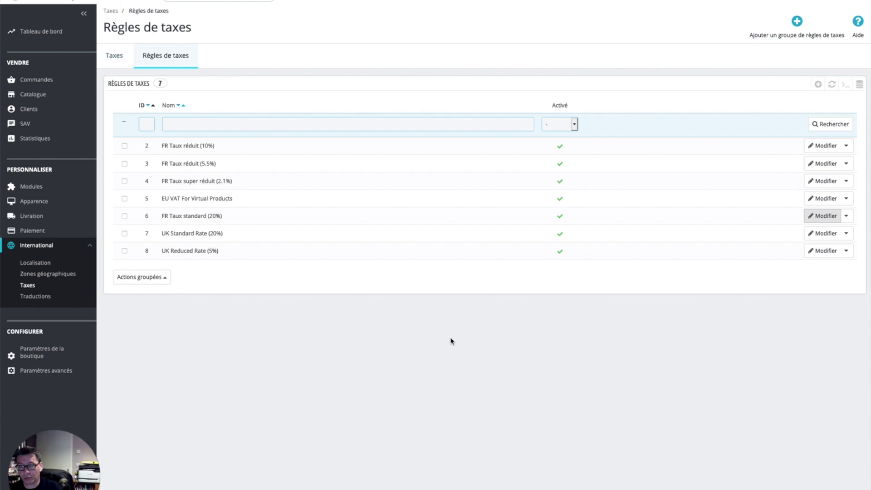
pyautogui.scroll(-10, 454, 341)
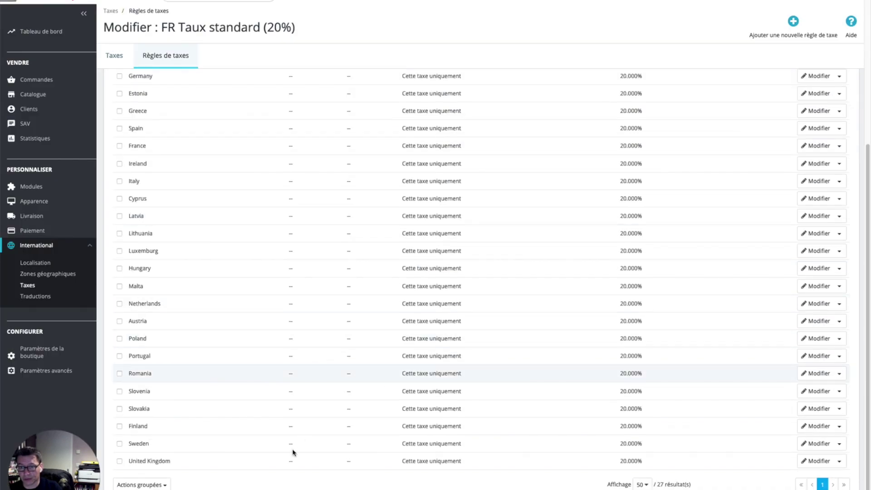
pyautogui.click(816, 461)
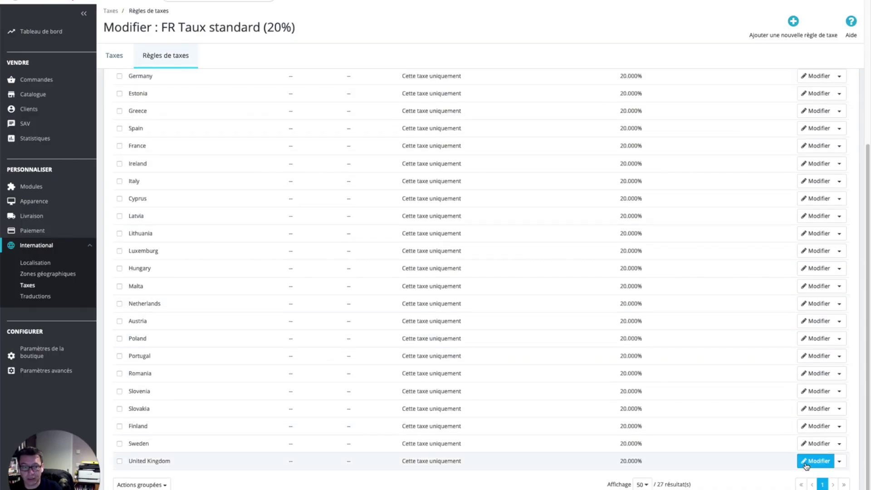
pyautogui.scroll(1, 619, 434)
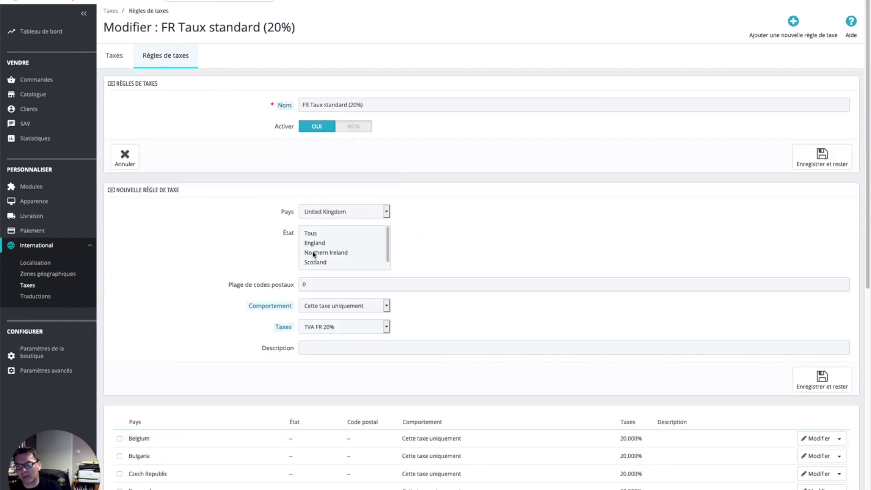
pyautogui.click(366, 329)
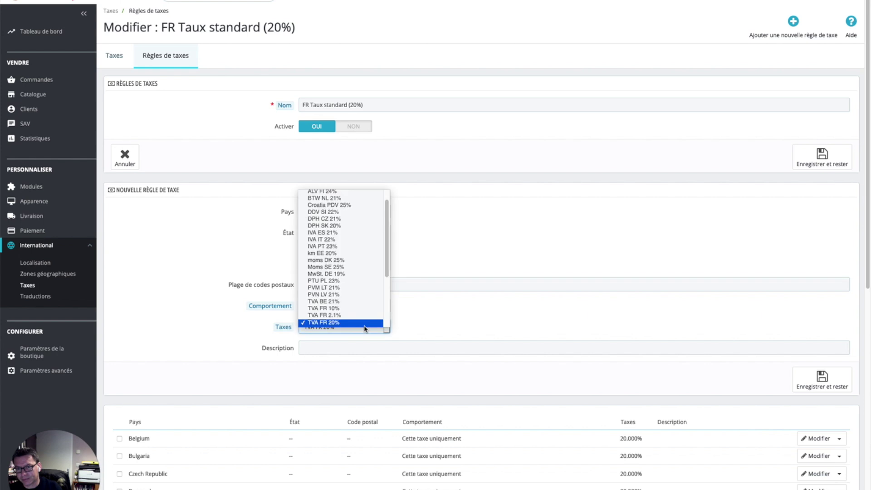
pyautogui.scroll(-5, 357, 292)
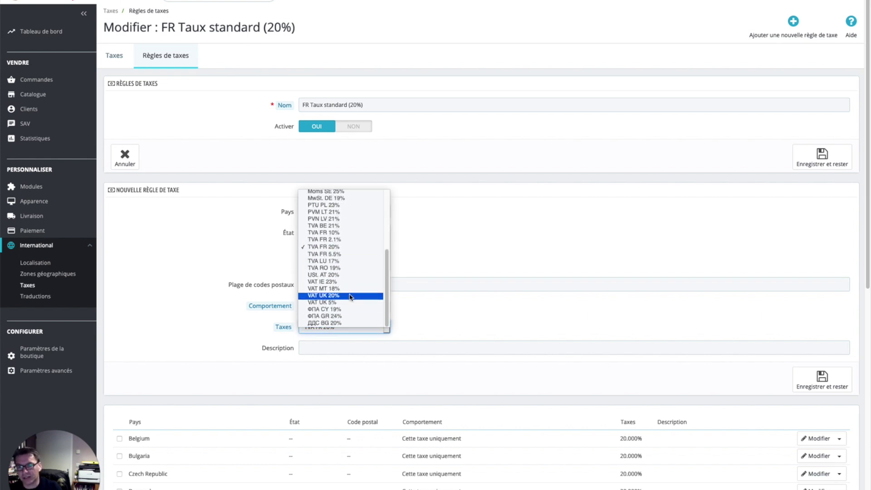
pyautogui.click(350, 295)
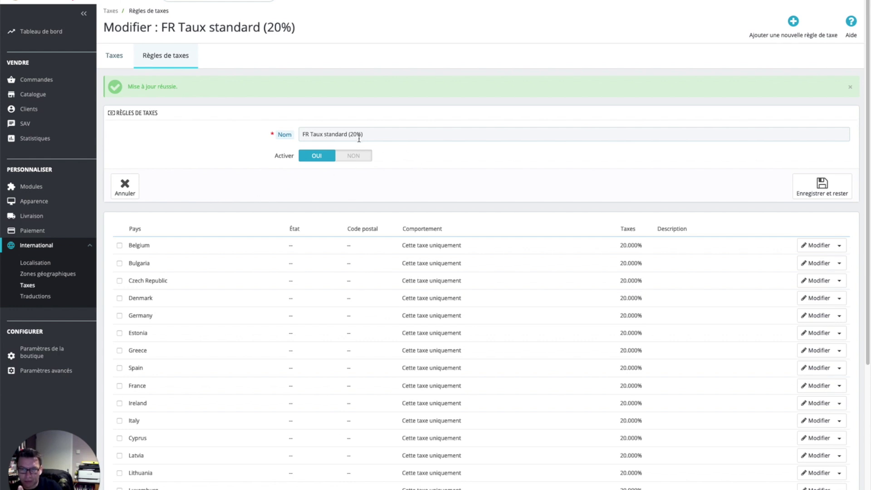
pyautogui.click(169, 59)
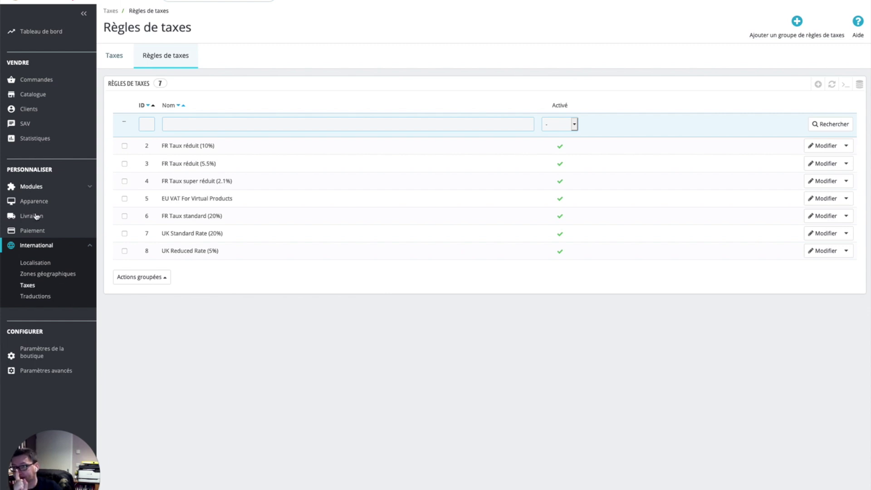
pyautogui.moveTo(32, 187)
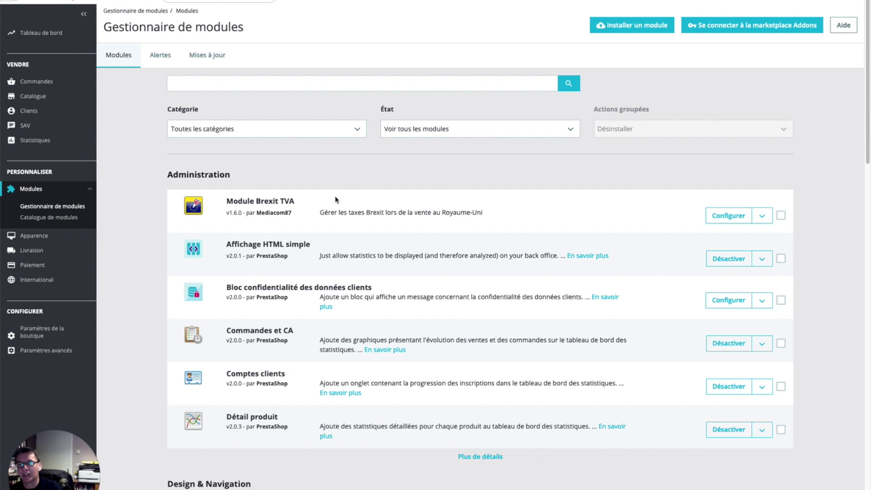
# Open the Brexit TVA module's FAQ and recheck the UK states acceptance prerequisite
pyautogui.click(728, 218)
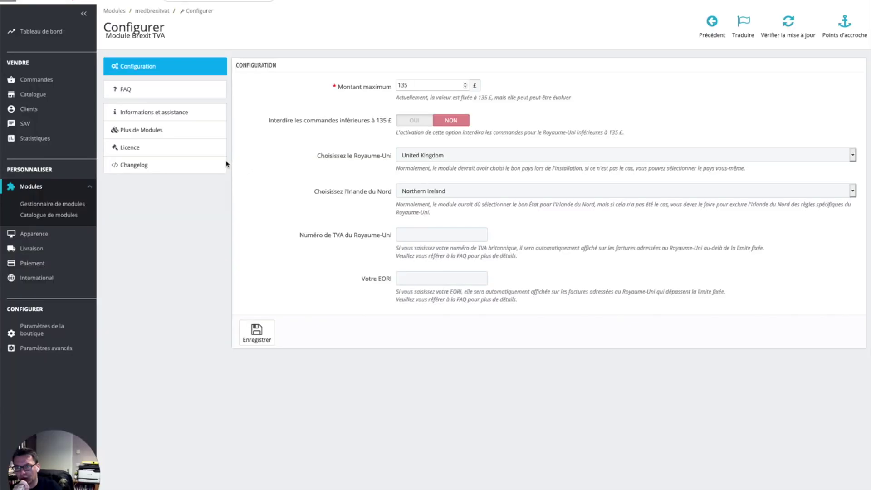
pyautogui.click(188, 89)
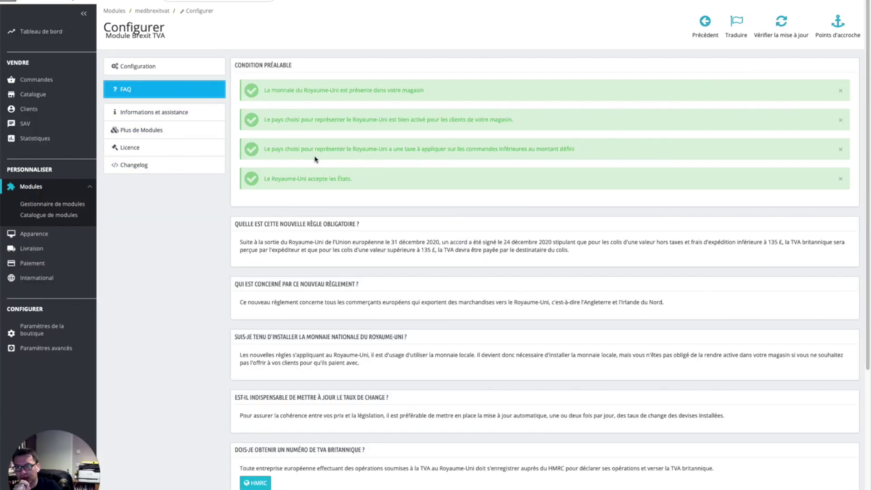
pyautogui.tripleClick(301, 181)
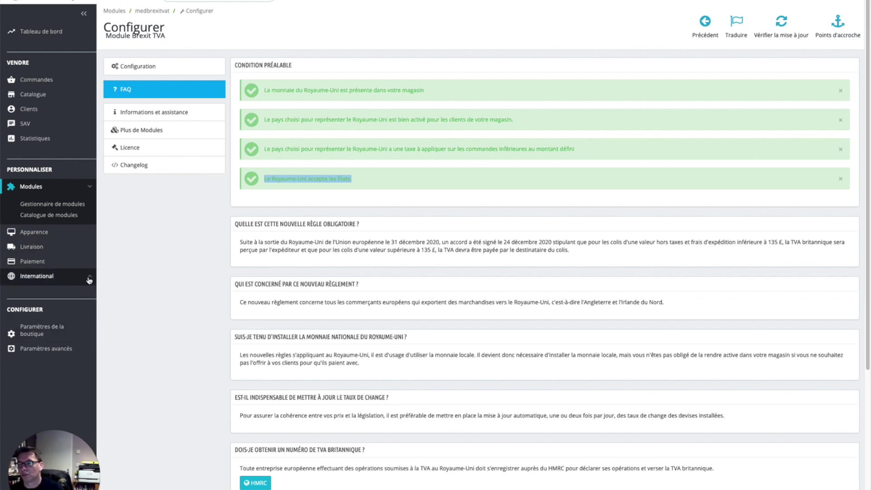
pyautogui.click(50, 277)
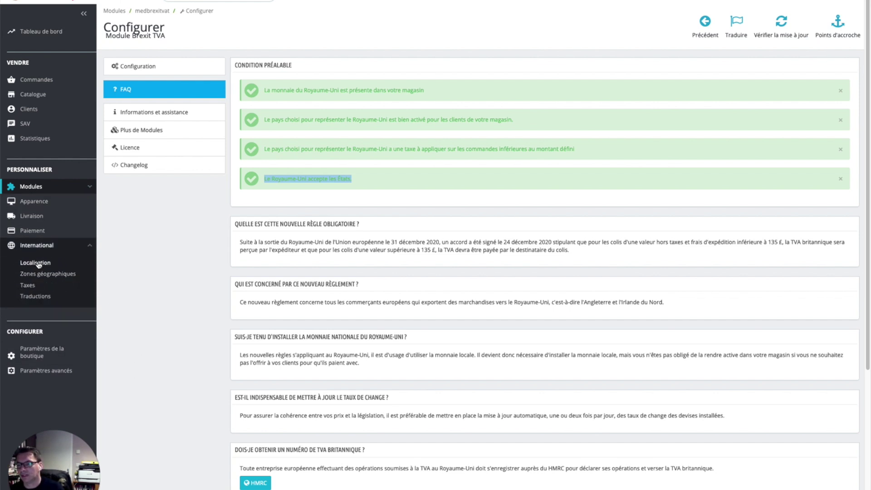
pyautogui.press('super+t')
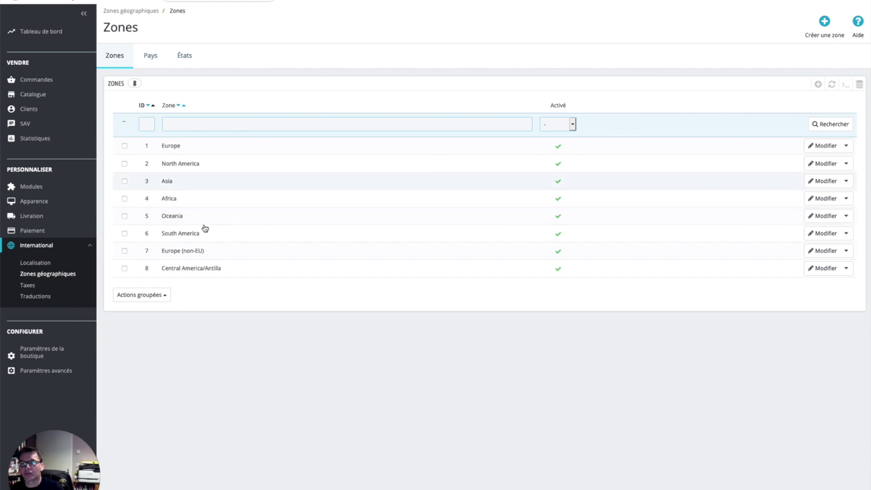
pyautogui.click(151, 56)
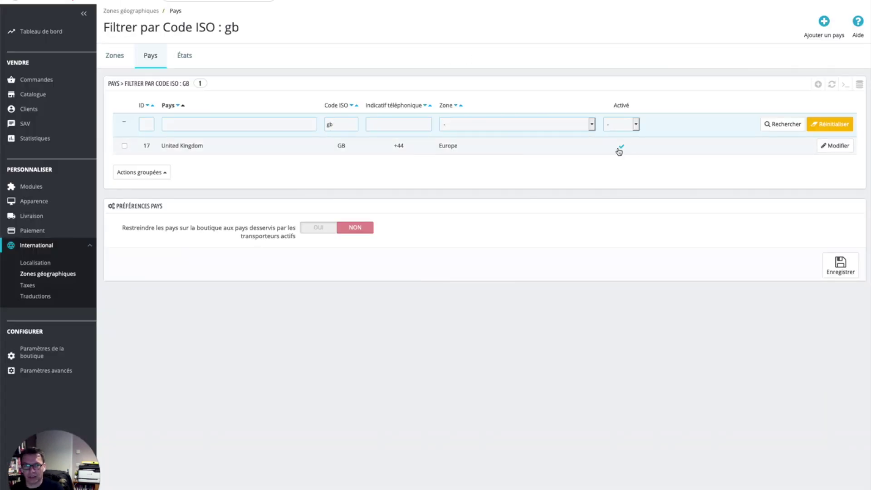
pyautogui.click(187, 59)
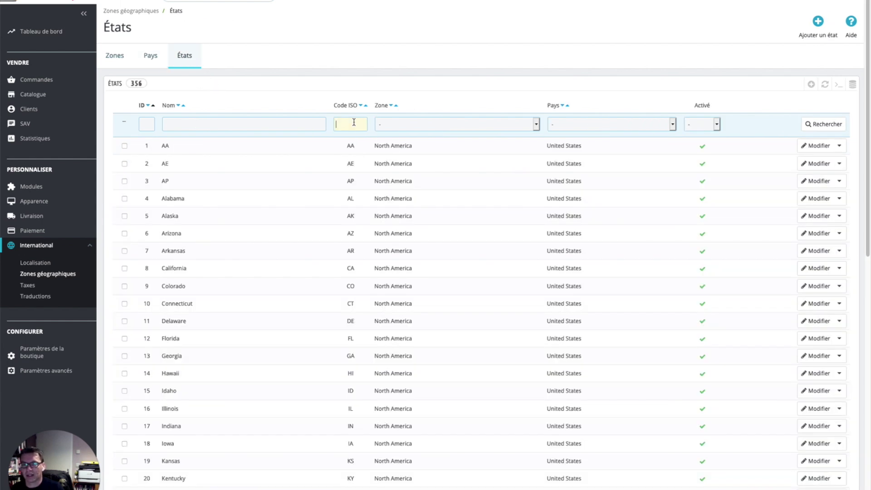
pyautogui.write('gb')
pyautogui.press('Return')
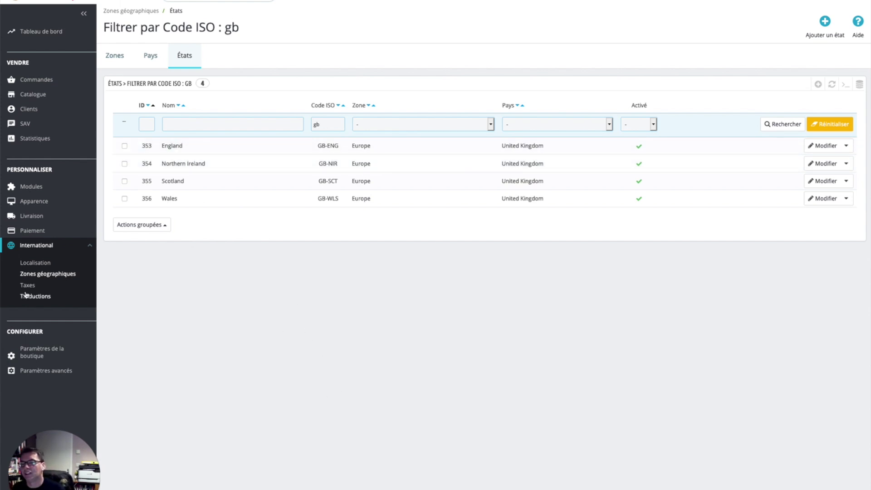
pyautogui.click(822, 198)
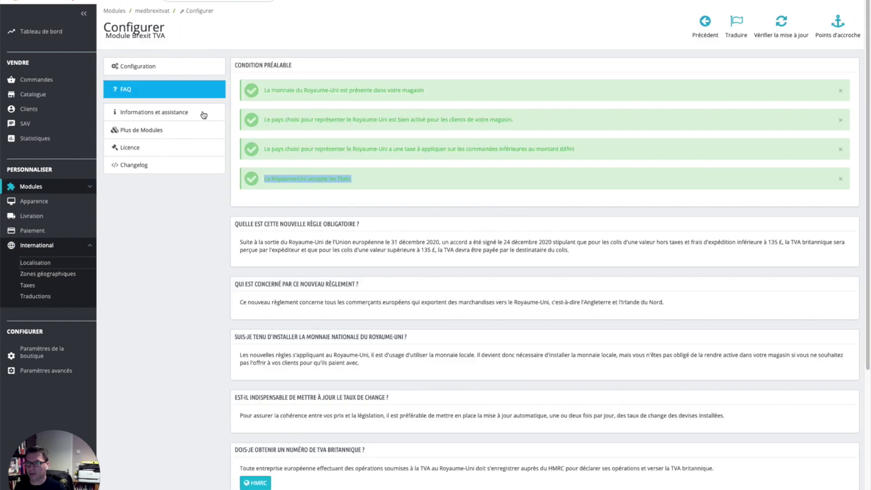
# Review the 135 maximum amount in the module configuration, leaving it unchanged
pyautogui.click(145, 66)
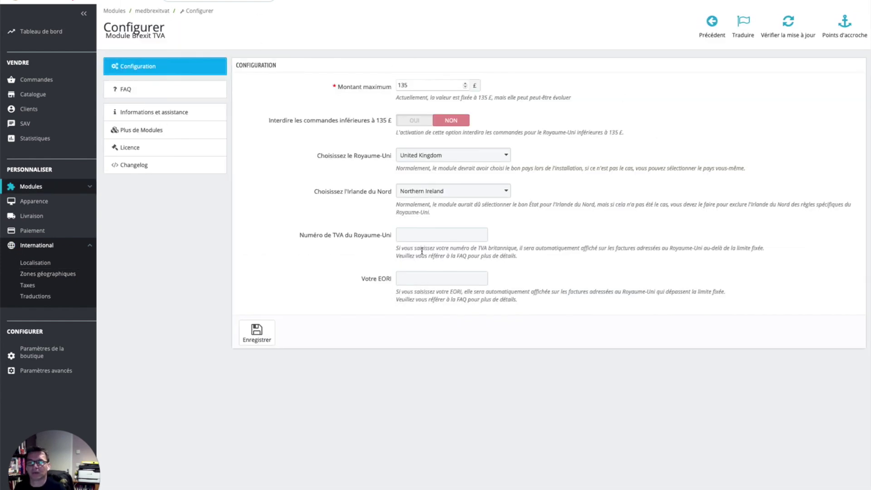
pyautogui.doubleClick(420, 87)
pyautogui.click(592, 109)
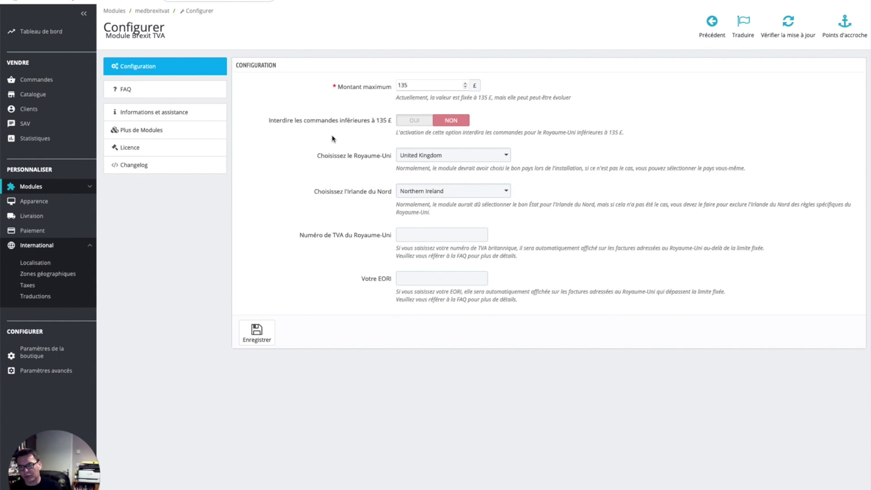
# Scroll through the FAQ entries, including the UK VAT number question, then return to the top
pyautogui.click(181, 89)
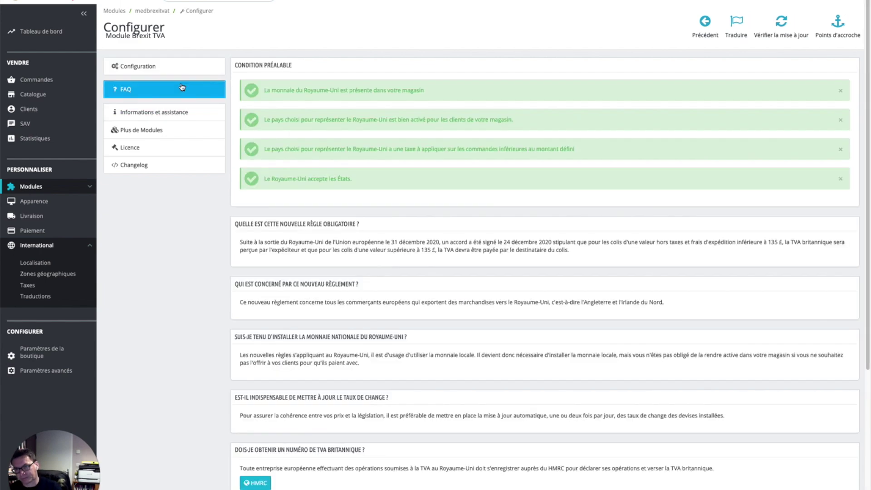
pyautogui.scroll(-3, 388, 272)
pyautogui.scroll(-2, 387, 271)
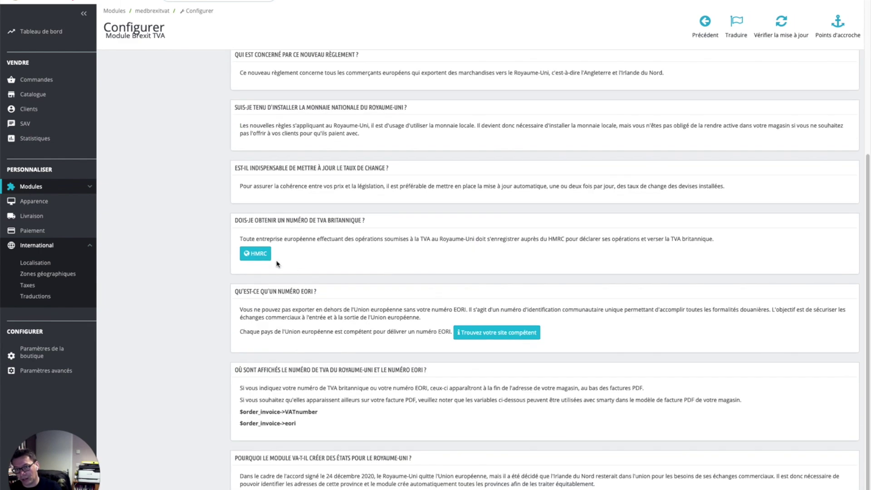
pyautogui.tripleClick(312, 220)
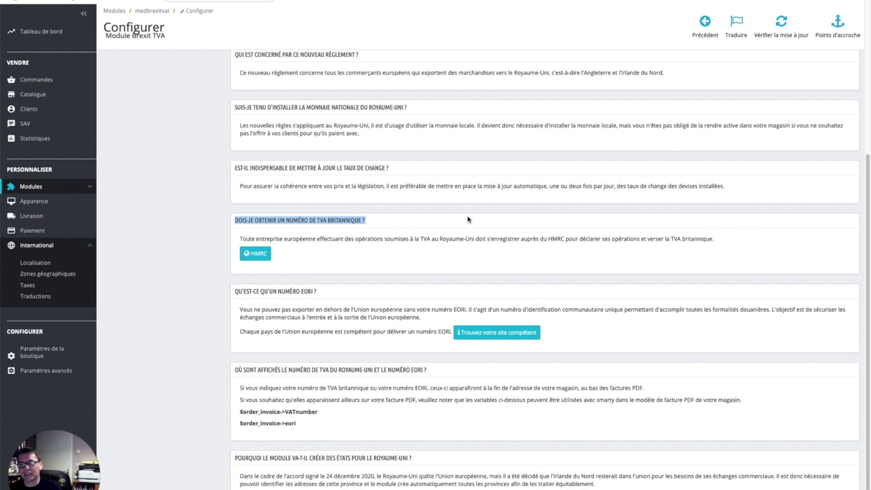
pyautogui.scroll(5, 418, 254)
pyautogui.scroll(1, 418, 253)
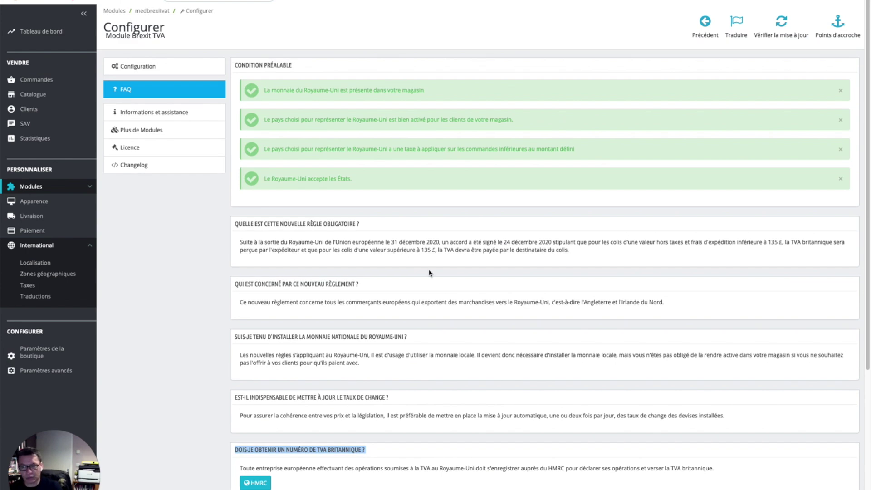
pyautogui.scroll(-5, 407, 259)
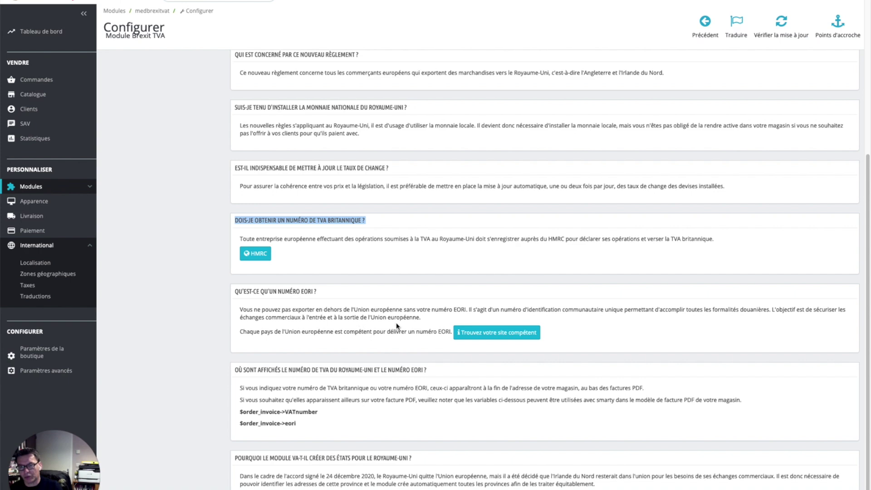
pyautogui.scroll(1, 377, 341)
pyautogui.scroll(5, 376, 341)
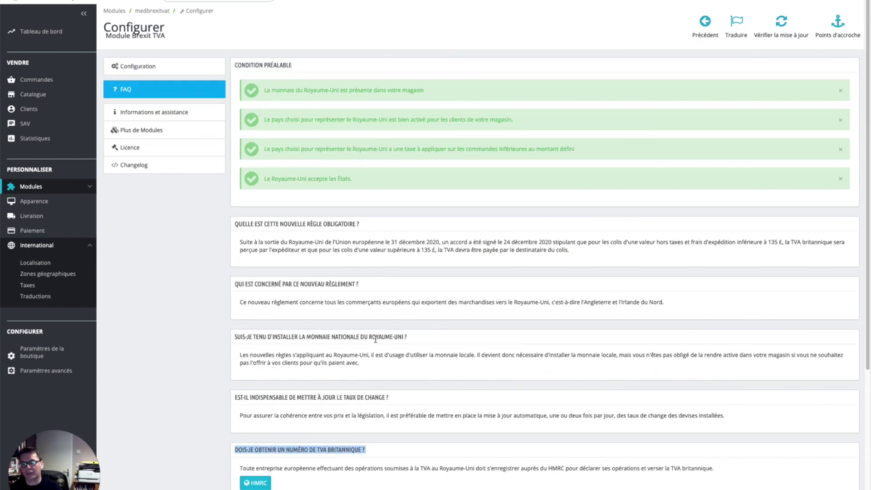
# Fill in the UK VAT number and EORI number fields using the saved autofill values
pyautogui.click(176, 70)
pyautogui.click(444, 237)
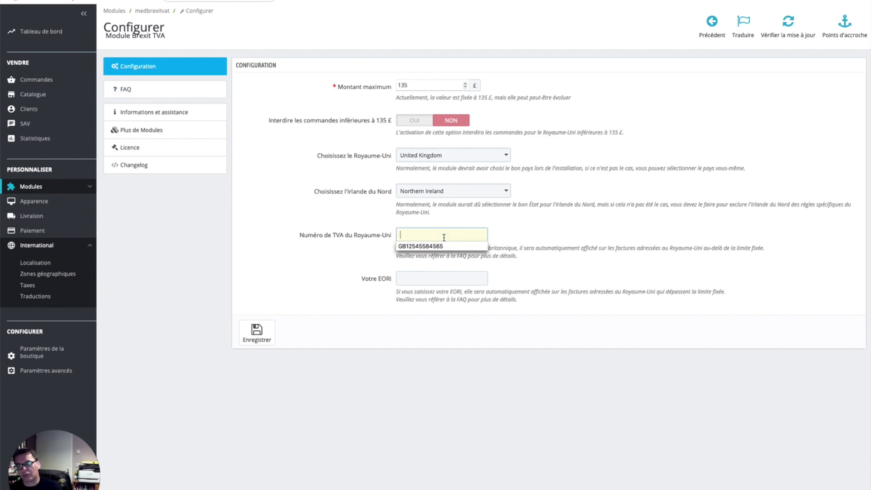
pyautogui.click(444, 246)
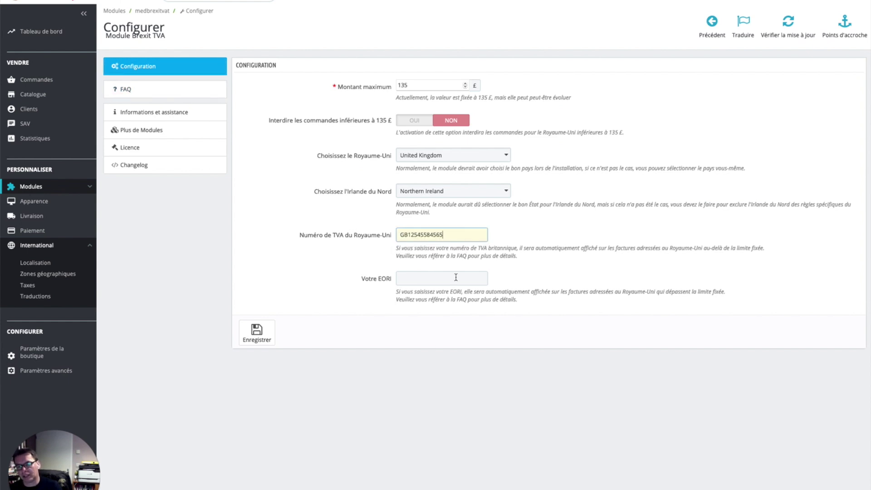
pyautogui.click(433, 287)
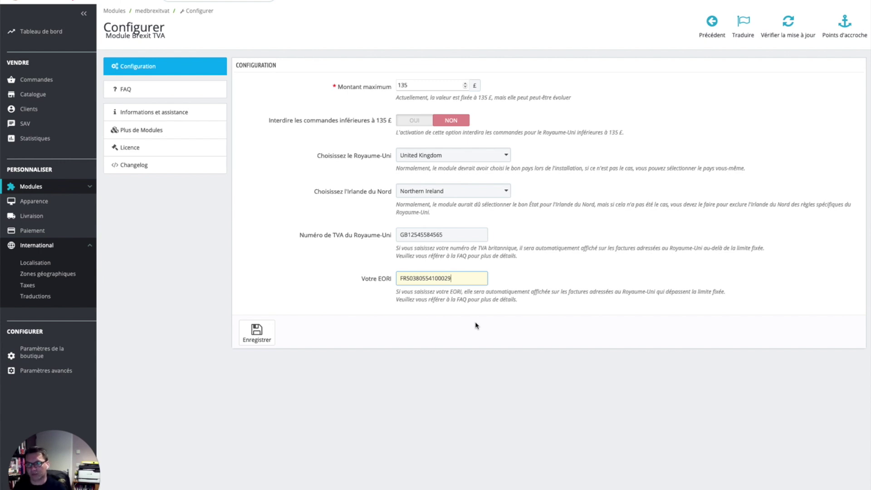
# Read the FAQ's invoice variables for the VAT number and EORI
pyautogui.click(174, 93)
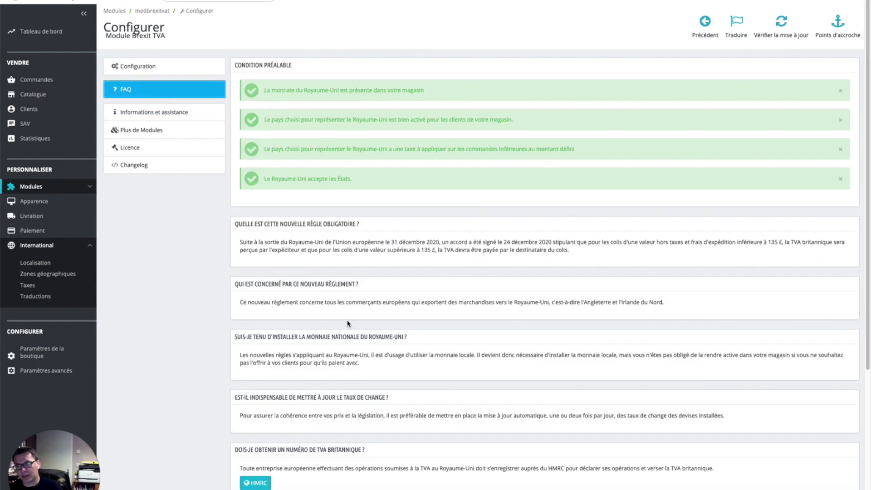
pyautogui.scroll(-5, 347, 322)
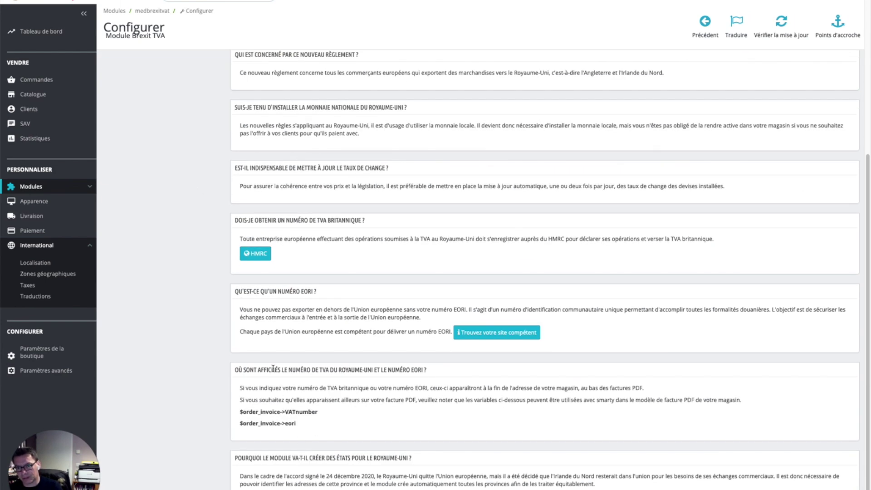
pyautogui.tripleClick(265, 411)
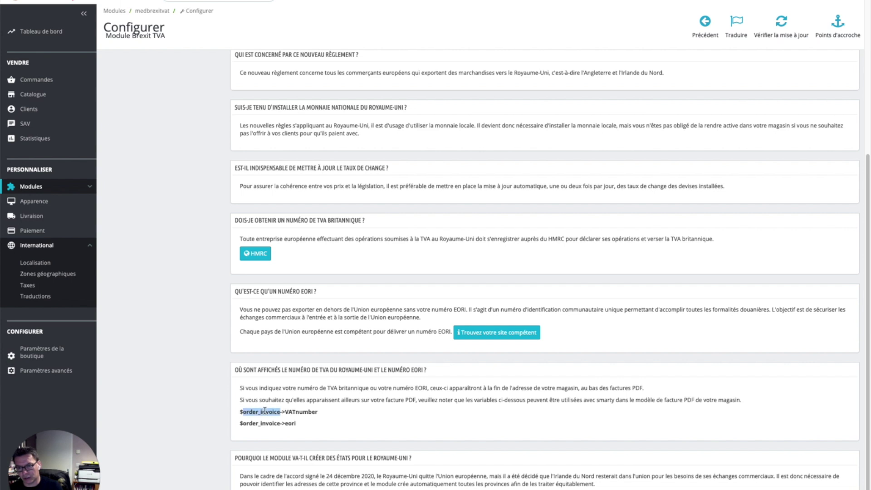
pyautogui.tripleClick(286, 422)
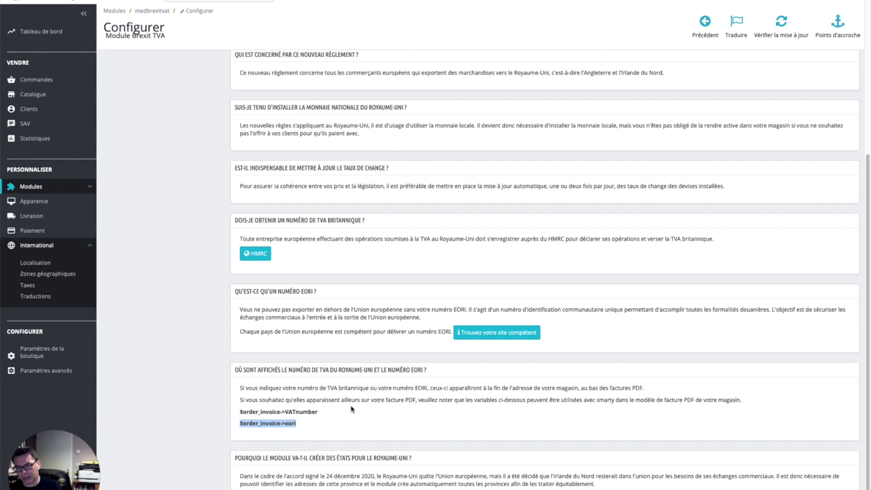
pyautogui.scroll(10, 346, 392)
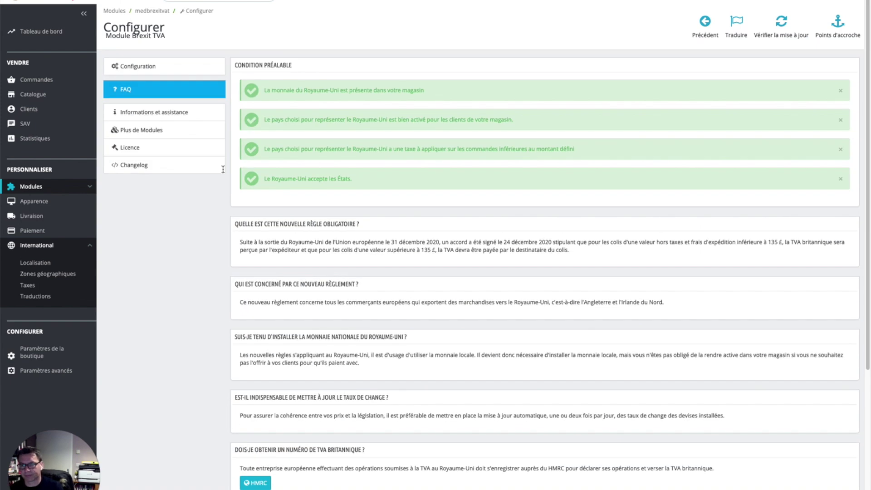
# Set 'Interdire les commandes inférieures à 135 £' to OUI in the Brexit TVA configuration and save
pyautogui.click(161, 68)
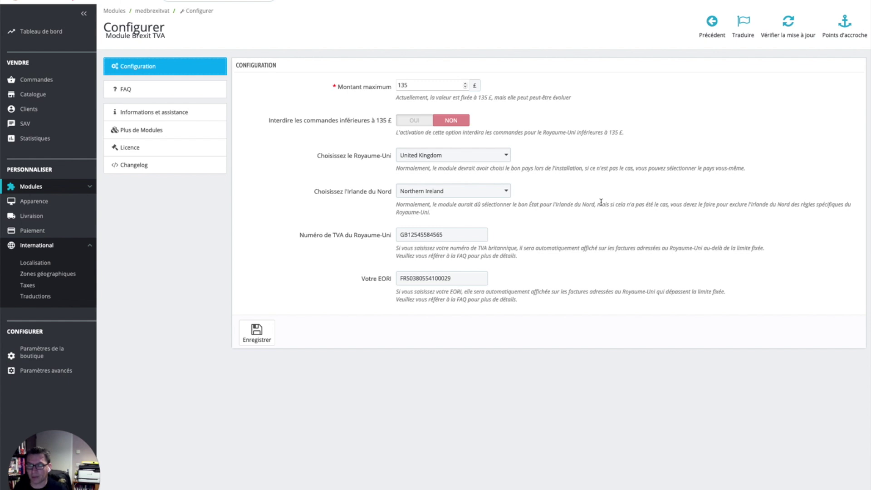
pyautogui.click(416, 126)
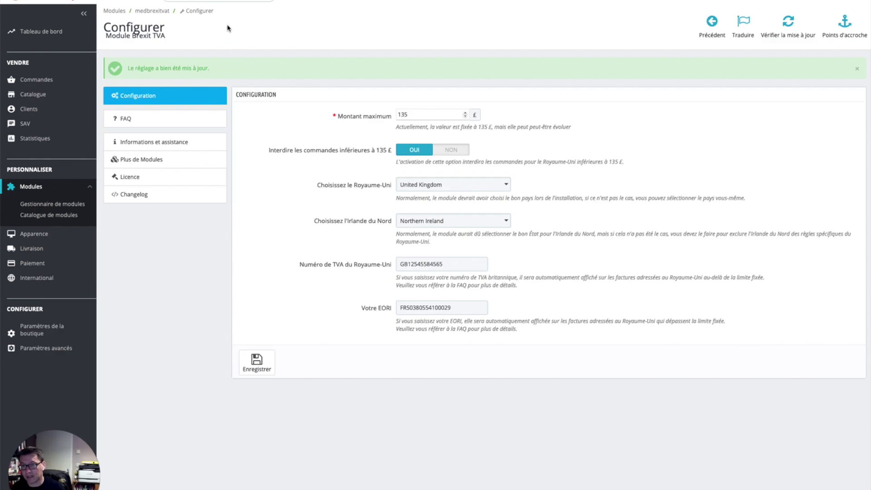
pyautogui.click(194, 0)
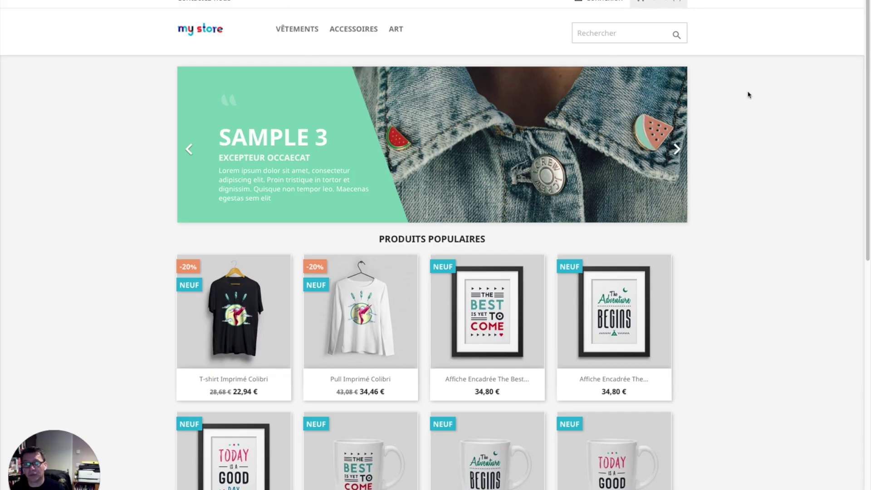
# Add the Mug Today is a good day to the cart and check its 2,38 € included tax
pyautogui.moveTo(336, 363)
pyautogui.scroll(-7, 380, 398)
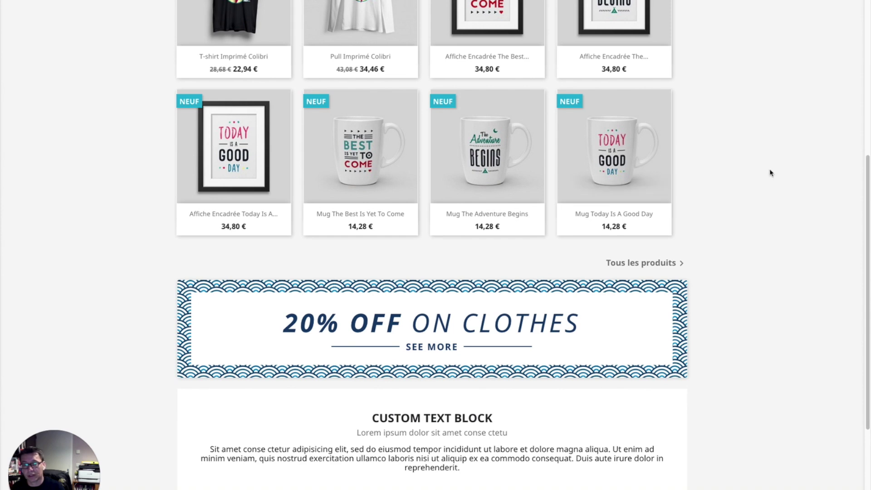
pyautogui.click(613, 215)
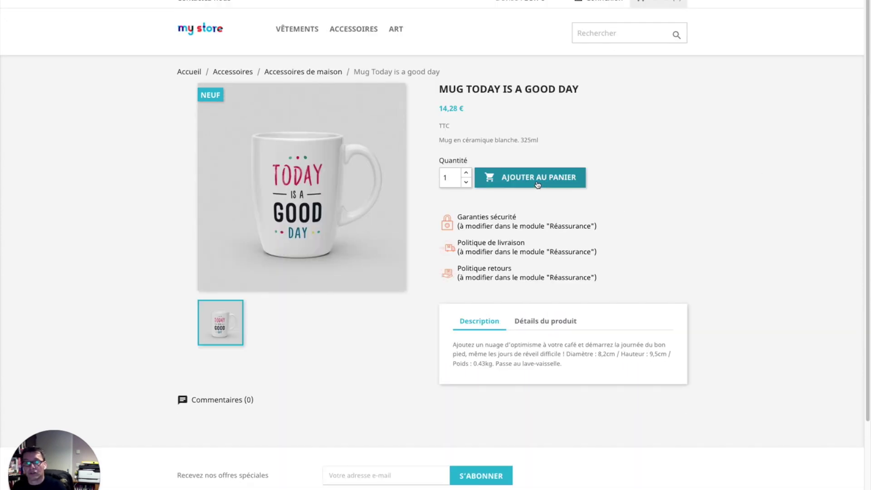
pyautogui.click(537, 182)
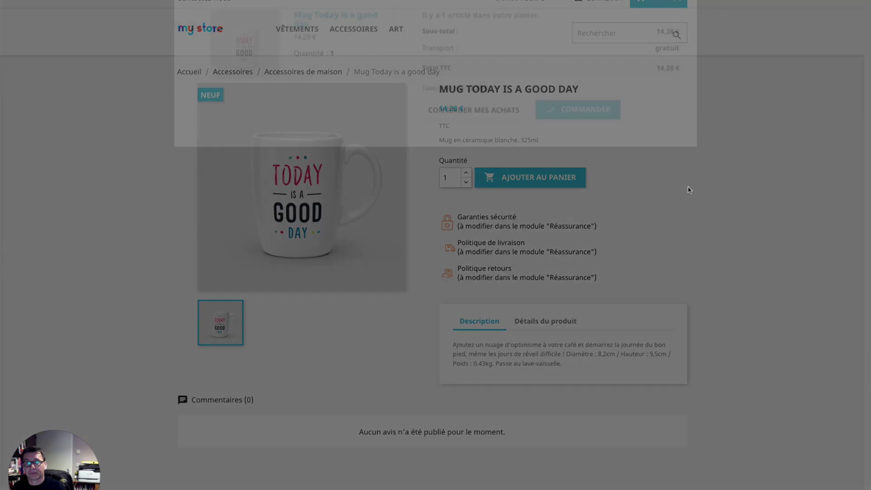
pyautogui.click(577, 150)
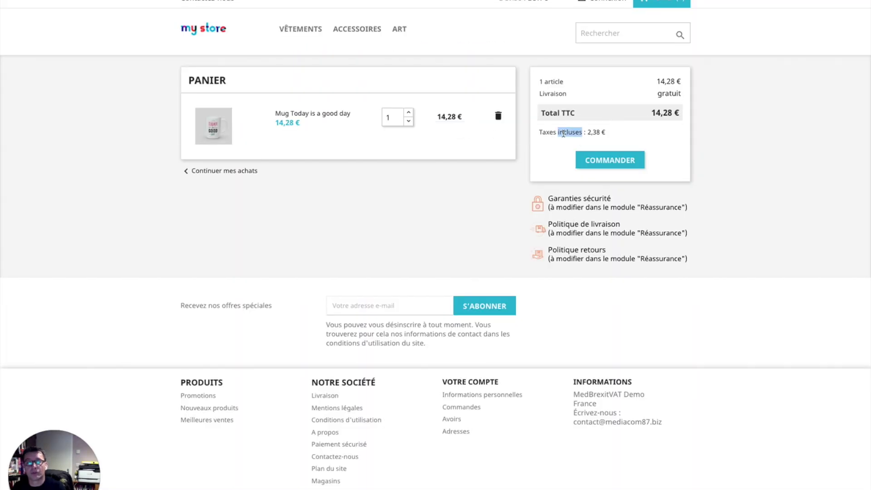
pyautogui.tripleClick(563, 133)
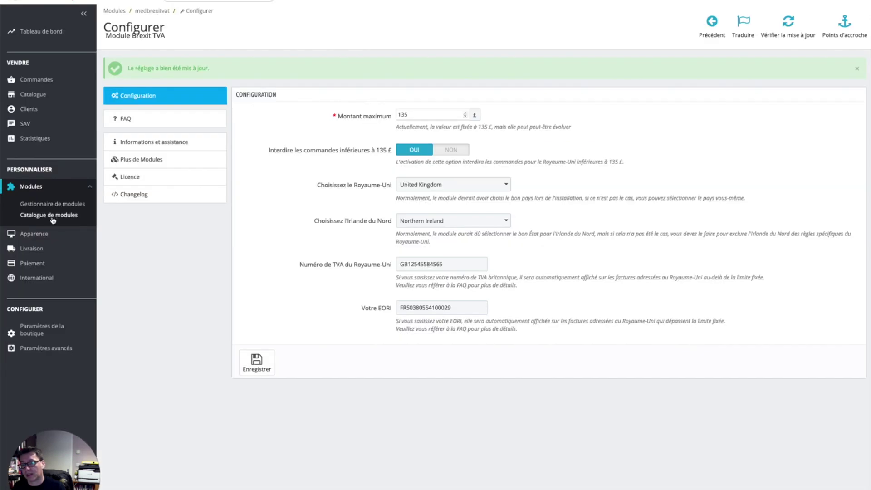
# Review the tax list, including VAT UK 5%, and the option for showing taxes in the cart
pyautogui.click(92, 280)
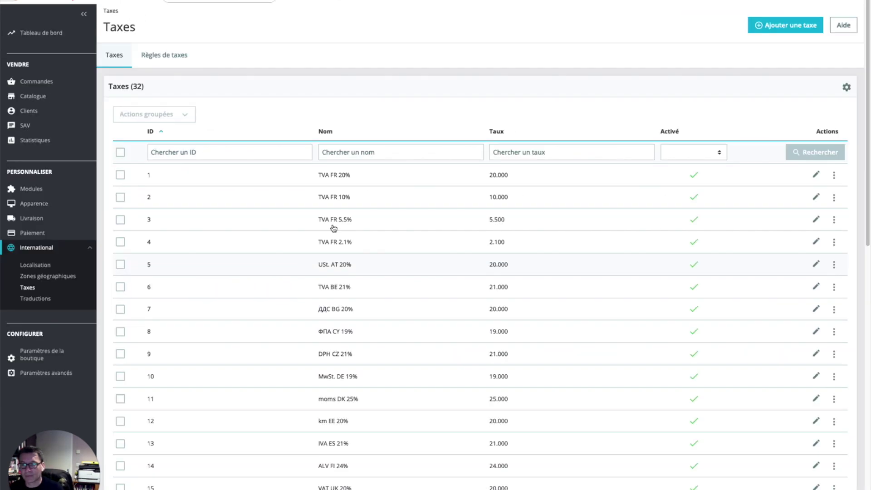
pyautogui.scroll(-10, 335, 266)
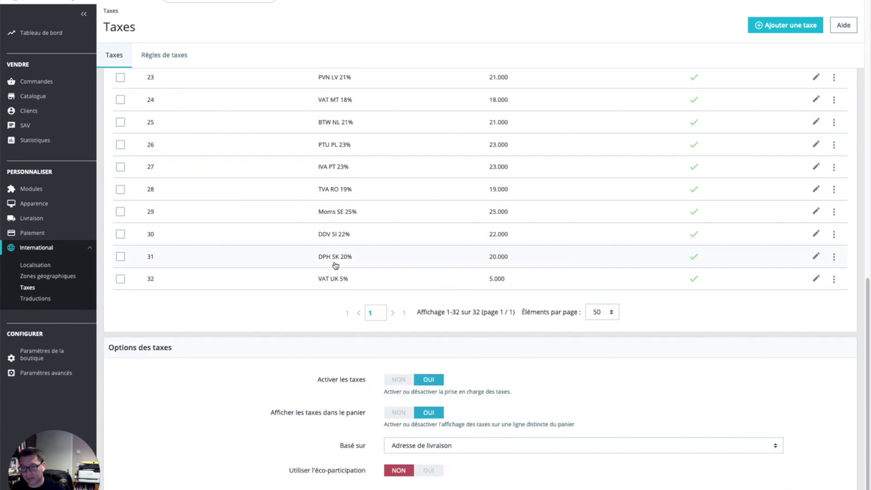
pyautogui.moveTo(270, 413); pyautogui.dragTo(396, 415)
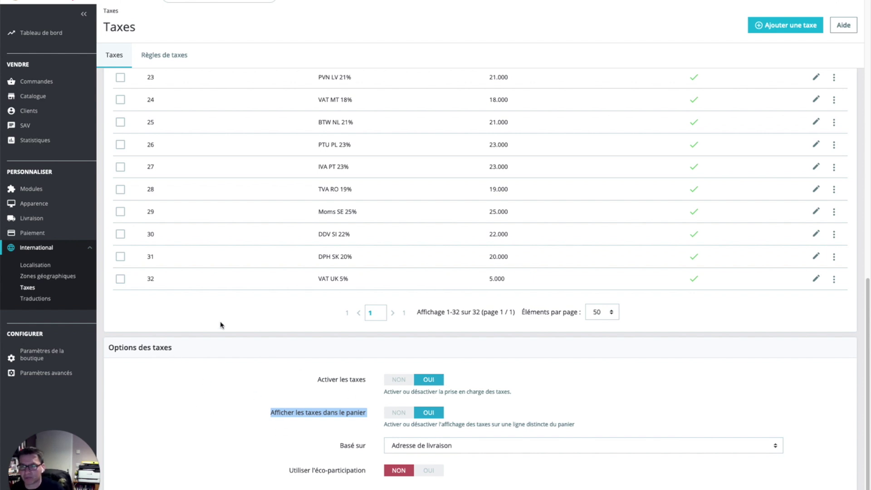
pyautogui.click(56, 197)
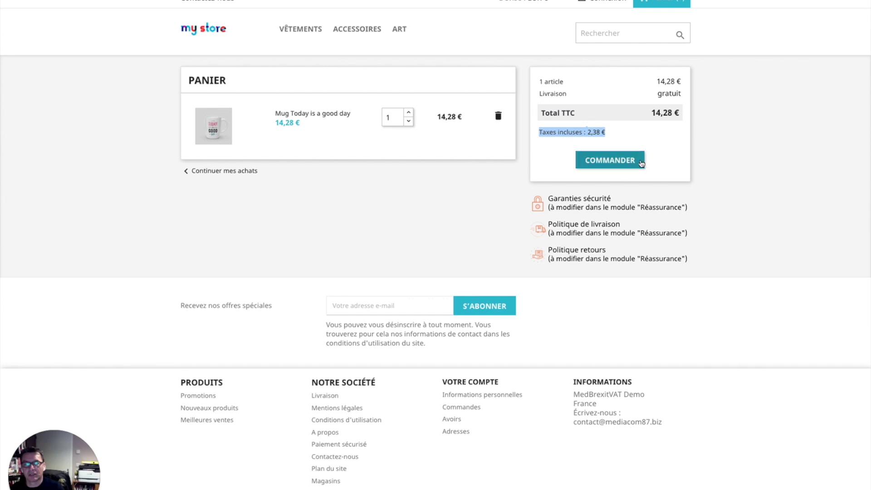
# Start checkout with title Mr and the customer's first and last name from saved suggestions
pyautogui.click(626, 163)
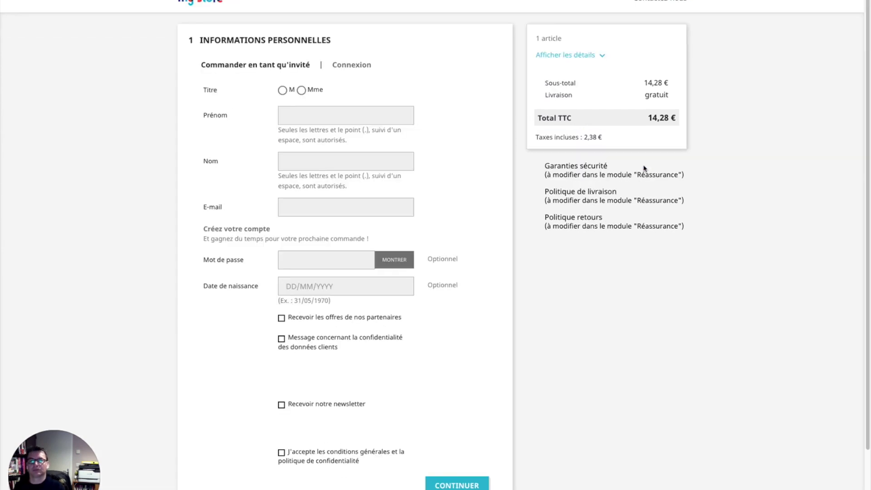
pyautogui.click(283, 92)
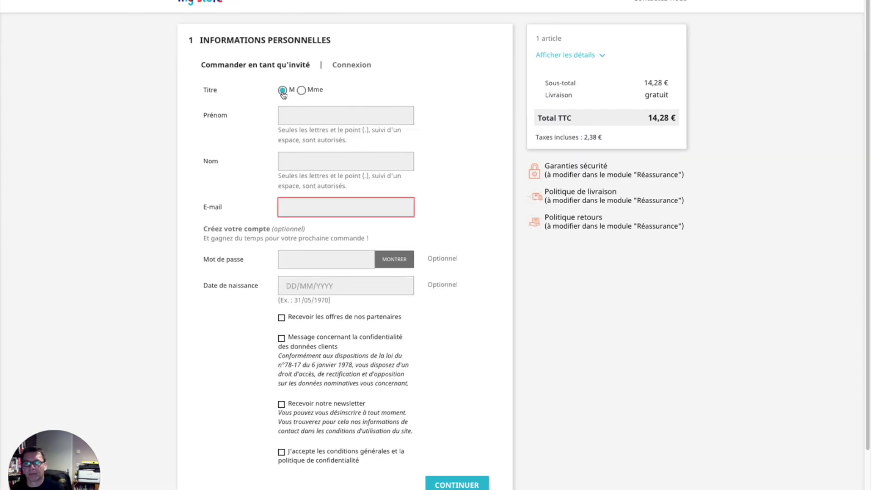
pyautogui.click(326, 121)
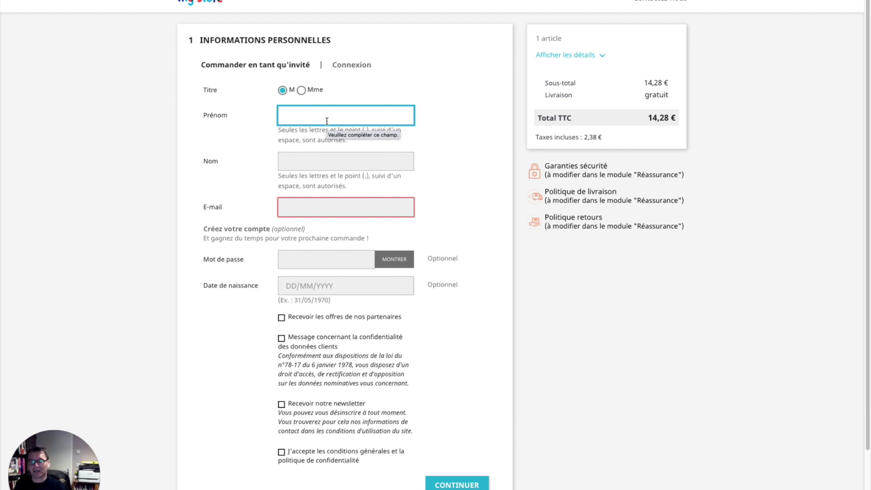
pyautogui.click(317, 116)
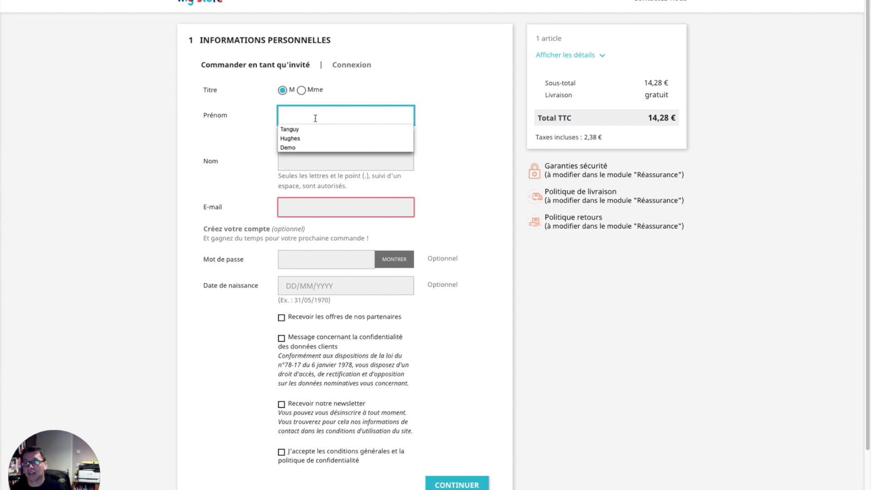
pyautogui.click(300, 130)
pyautogui.click(324, 162)
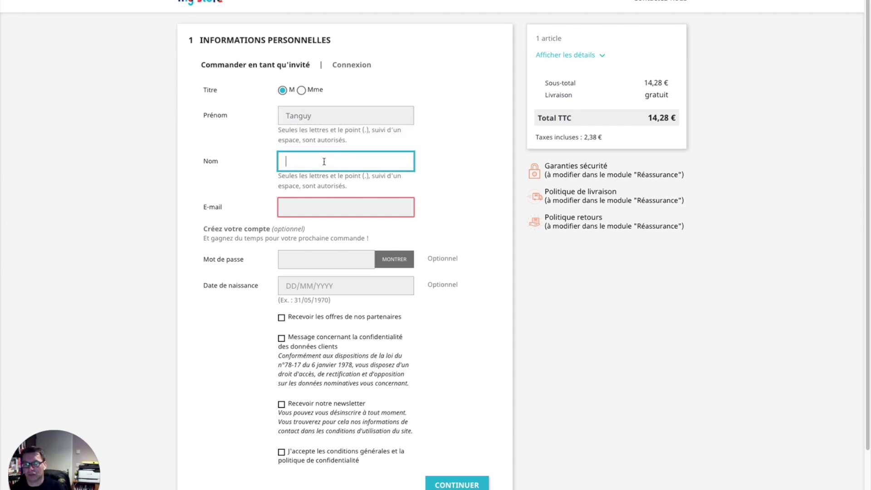
pyautogui.click(315, 177)
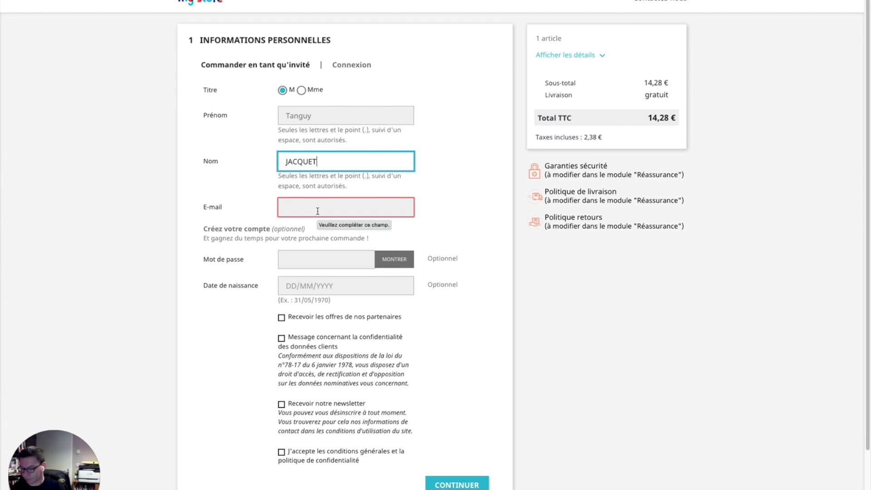
# Enter the customer's e-mail and an account password, accept the privacy and terms boxes, and submit
pyautogui.click(317, 211)
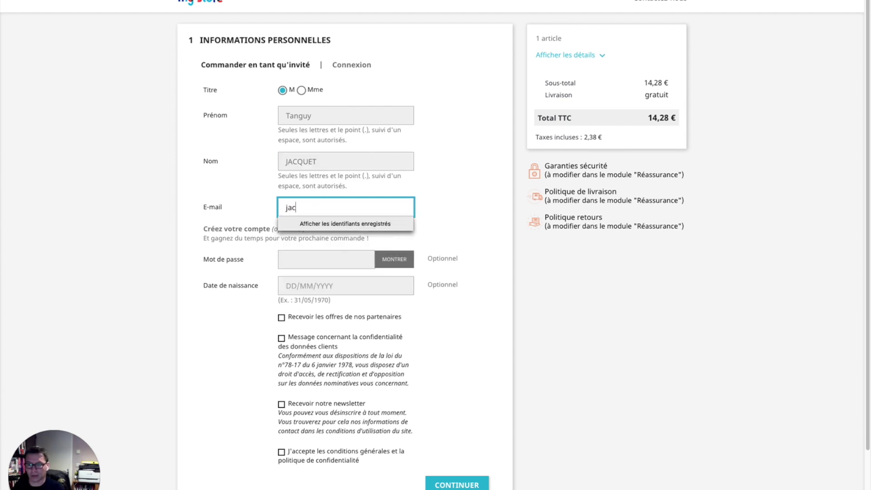
pyautogui.click(326, 260)
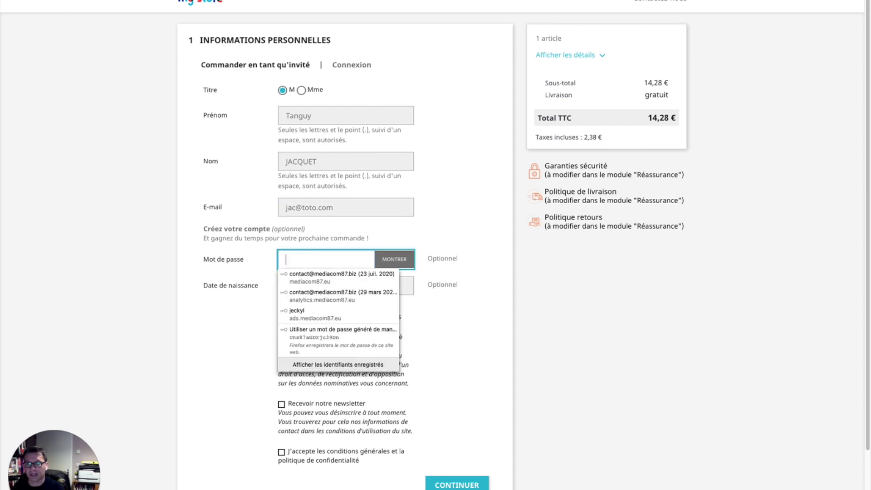
pyautogui.write('•')
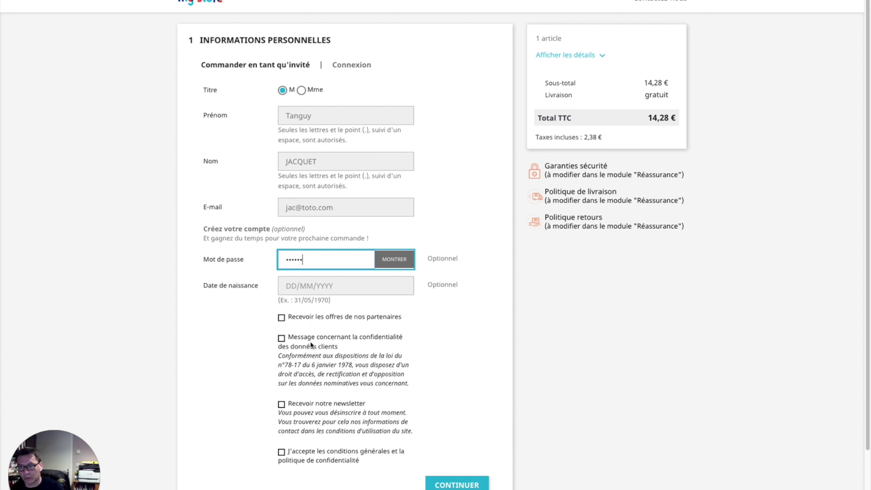
pyautogui.click(343, 341)
pyautogui.click(313, 452)
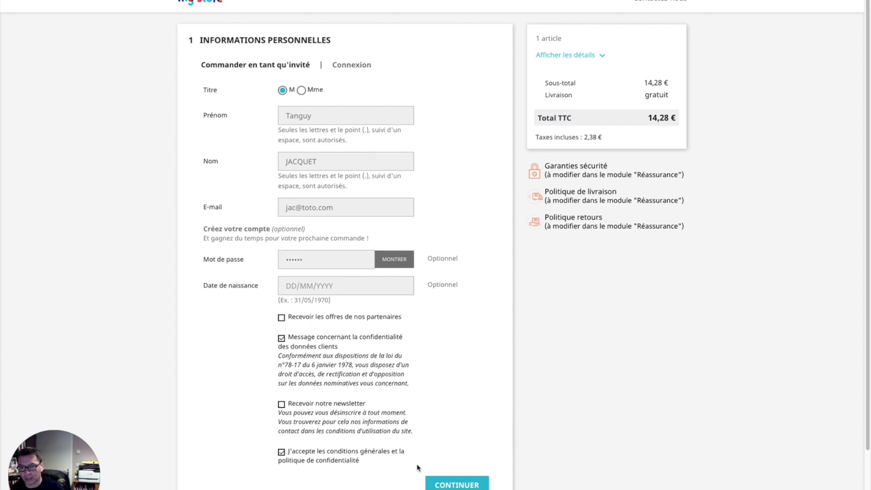
pyautogui.click(467, 484)
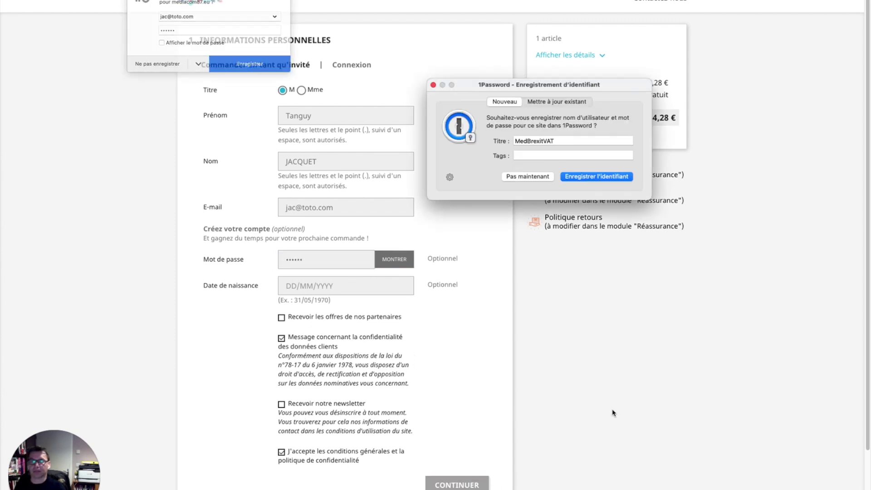
pyautogui.click(531, 179)
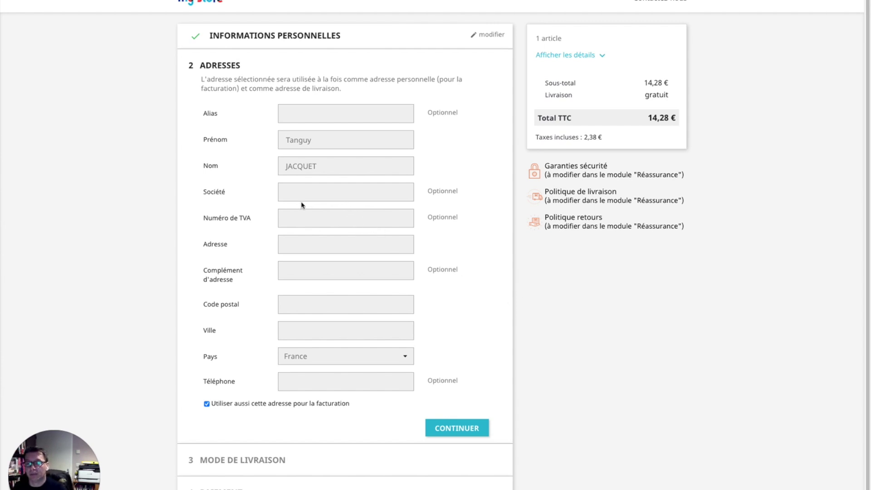
# Enter a street address, postal code and city, with country United Kingdom and region England, and continue
pyautogui.click(311, 248)
pyautogui.write('bstrbsrb')
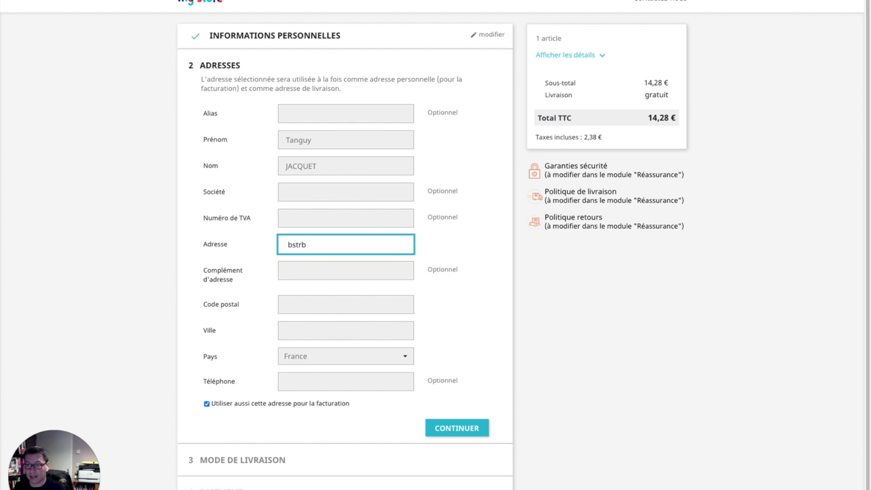
pyautogui.click(300, 304)
pyautogui.write('45678')
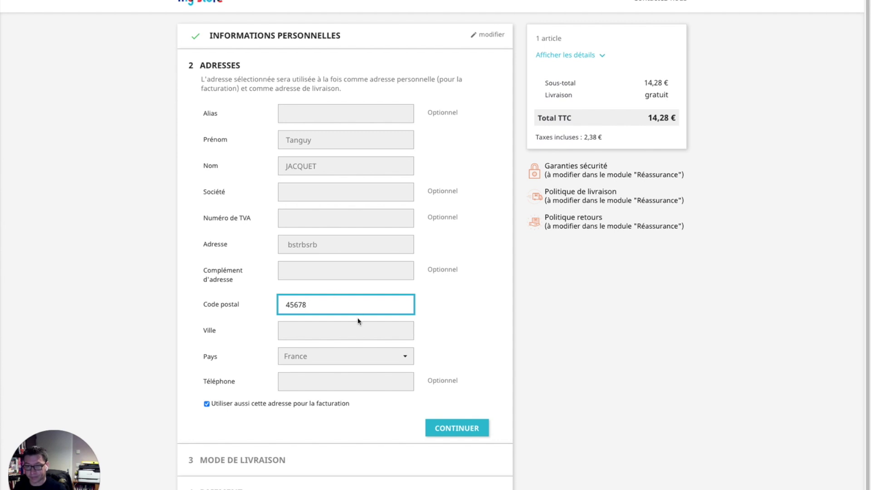
pyautogui.click(358, 334)
pyautogui.write('gfxdbfgxbdfg')
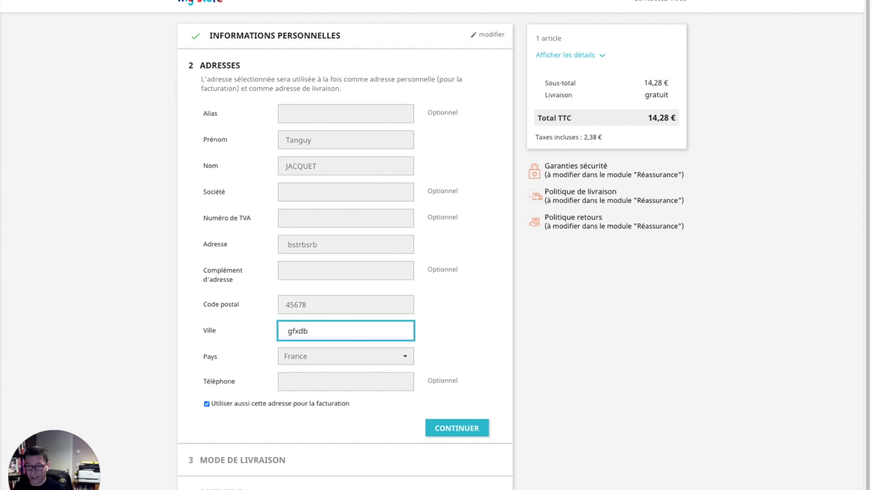
pyautogui.click(371, 358)
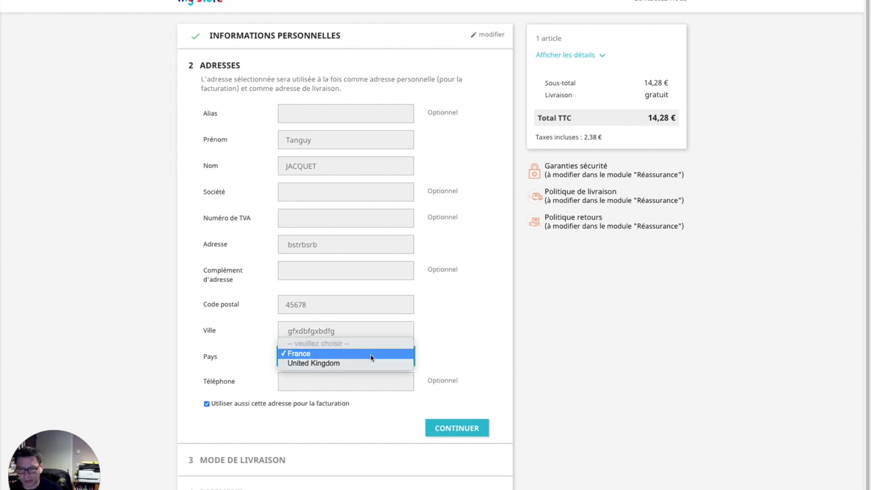
pyautogui.click(350, 368)
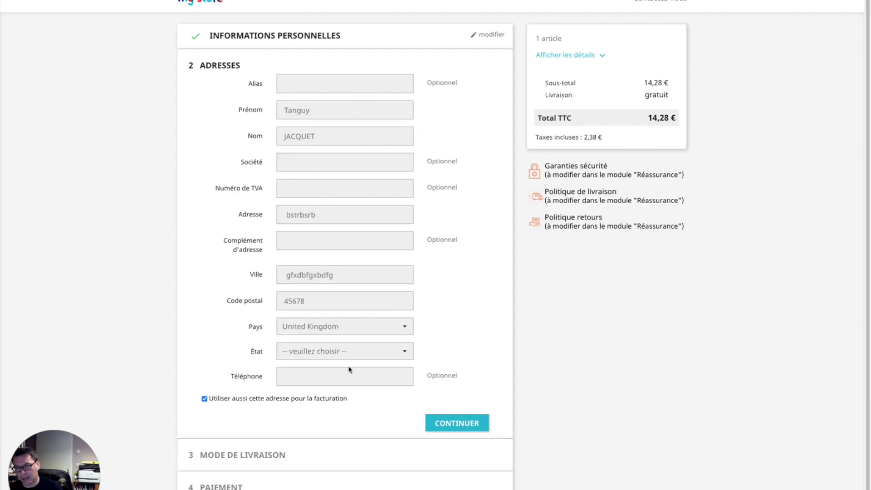
pyautogui.click(405, 352)
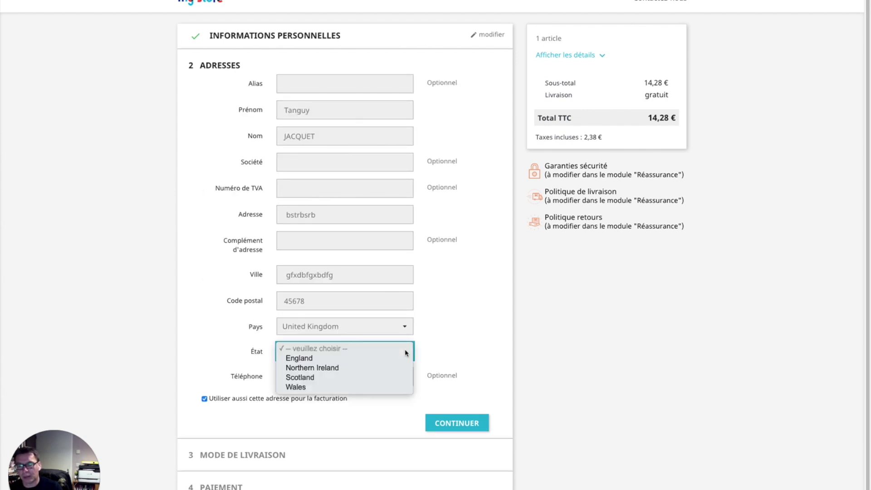
pyautogui.click(345, 360)
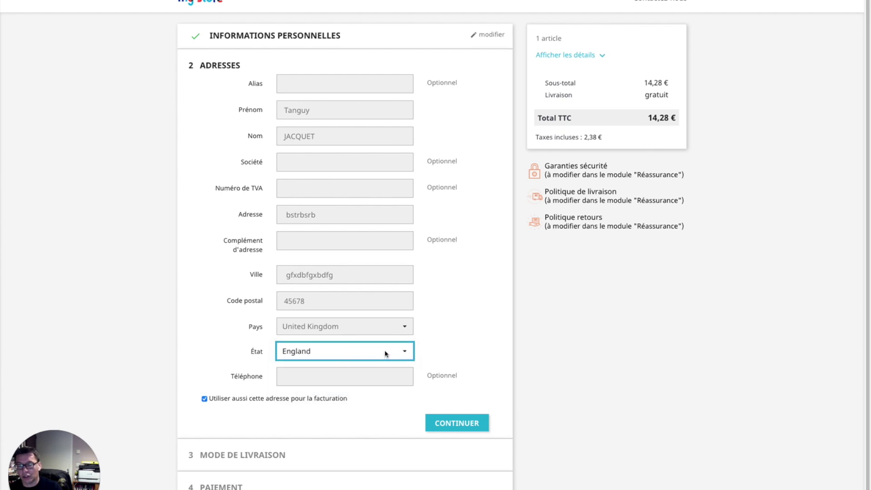
pyautogui.click(467, 425)
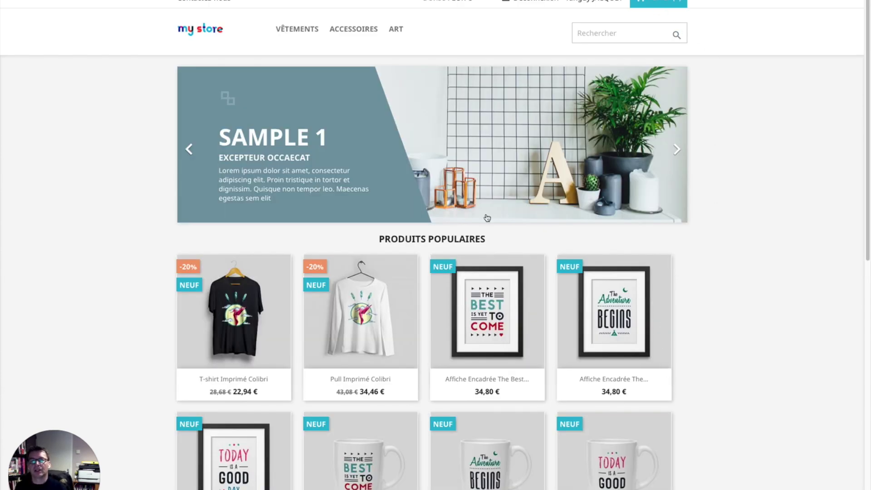
# Check the cart's minimum-order warning and switch the shop currency to pounds sterling
pyautogui.click(651, 1)
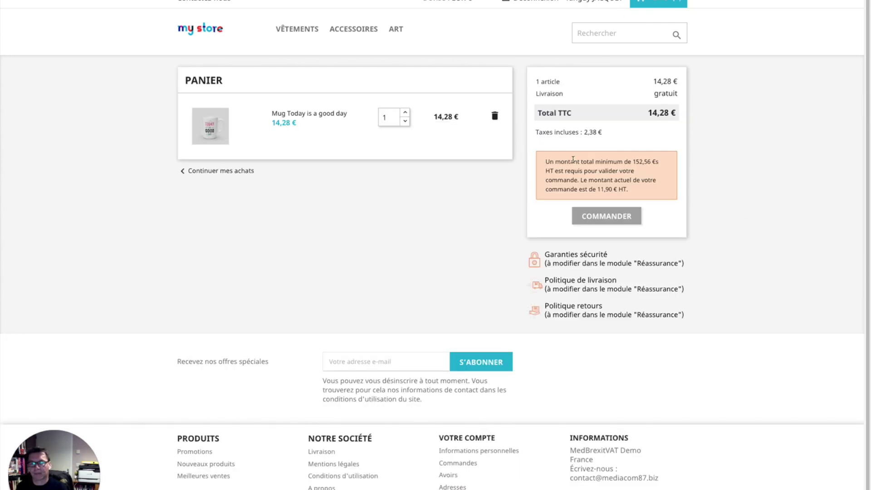
pyautogui.tripleClick(575, 166)
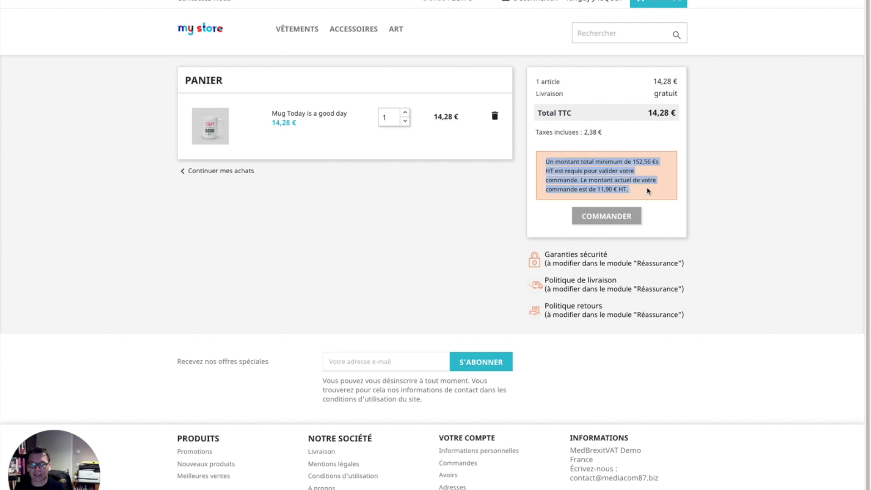
pyautogui.click(408, 174)
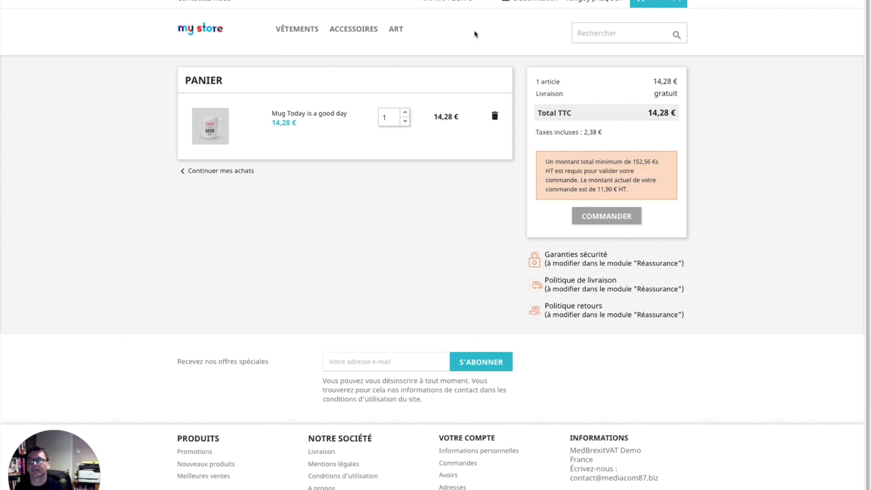
pyautogui.click(467, 3)
pyautogui.click(447, 28)
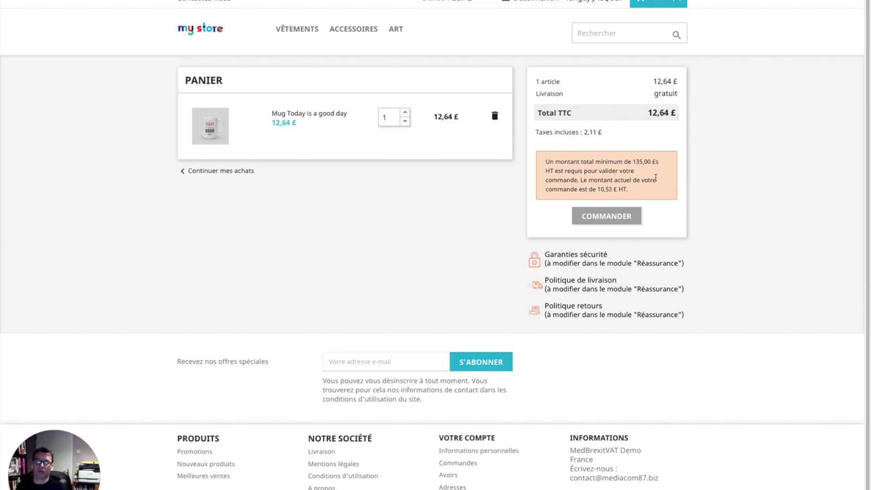
pyautogui.tripleClick(646, 162)
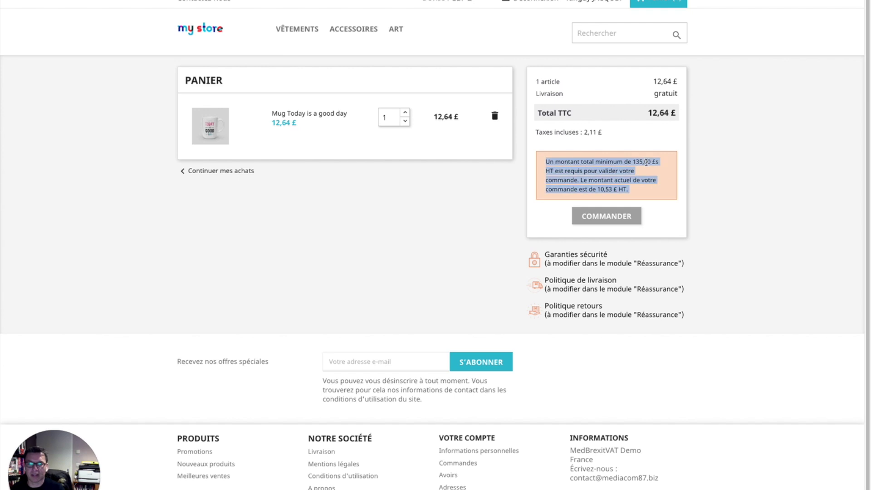
pyautogui.click(605, 190)
# Raise the mug quantity to 13 and confirm the 136,90 £ total shows 0,00 £ tax
pyautogui.click(394, 116)
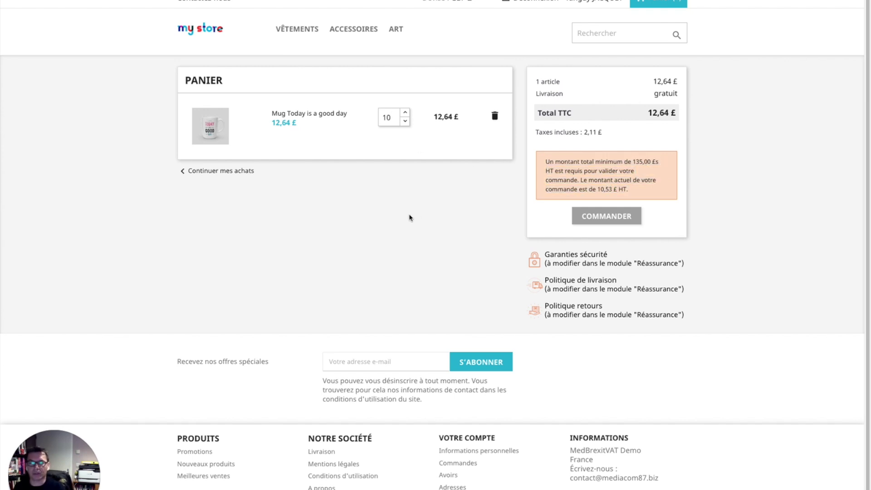
pyautogui.press('Return')
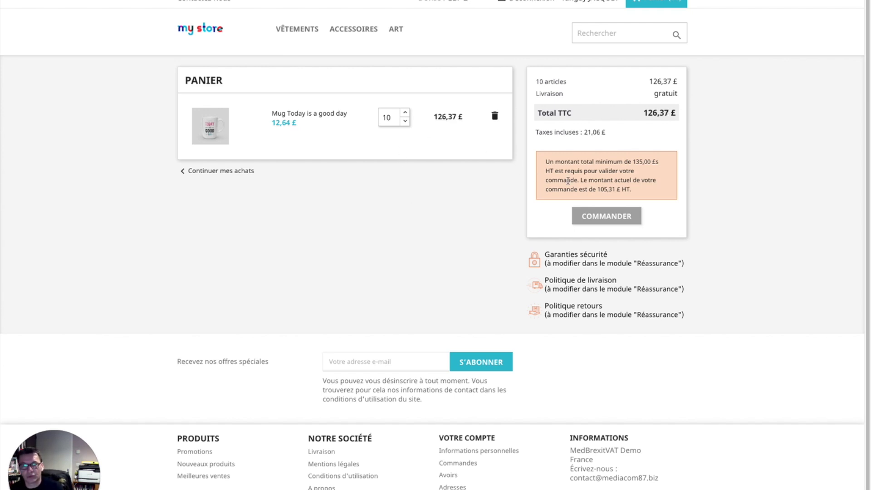
pyautogui.doubleClick(602, 188)
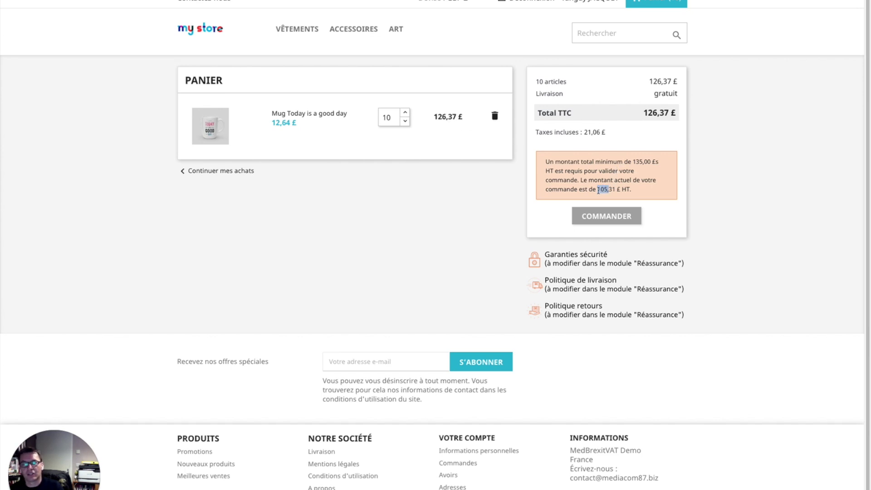
pyautogui.click(405, 113)
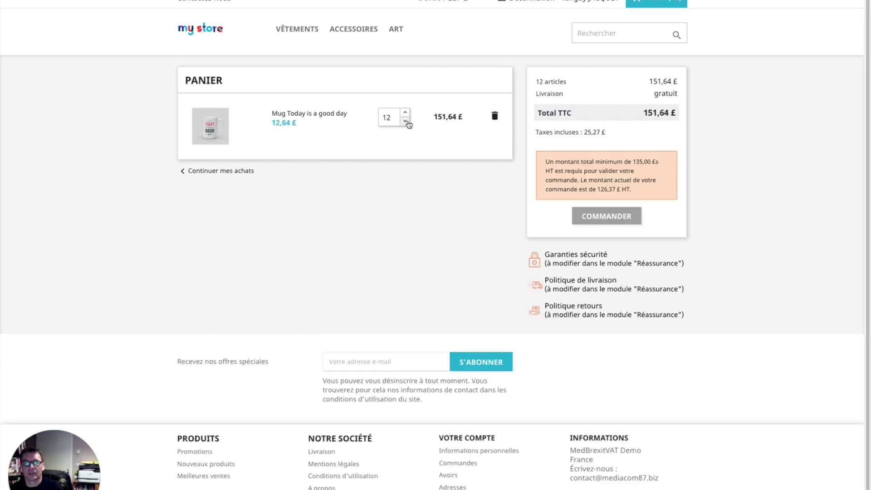
pyautogui.tripleClick(599, 131)
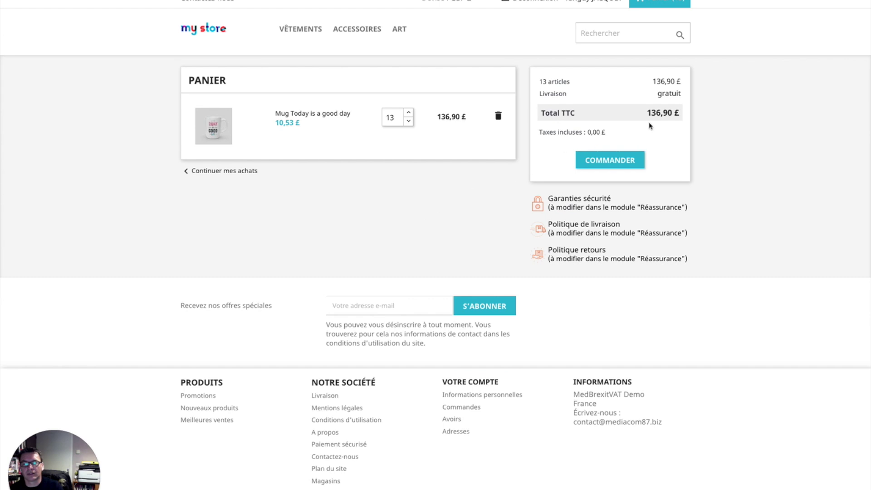
pyautogui.tripleClick(570, 131)
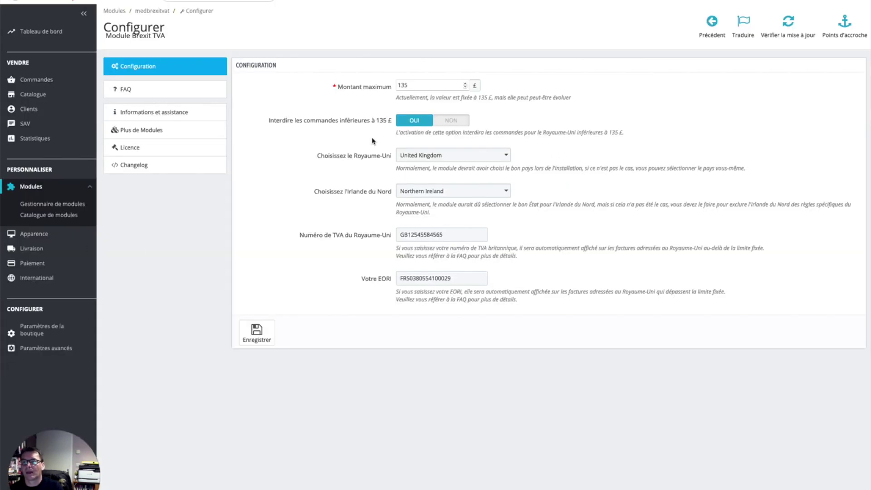
# Switch the under-135 £ UK order block to NON and lower the cart to 12 mugs
pyautogui.click(454, 120)
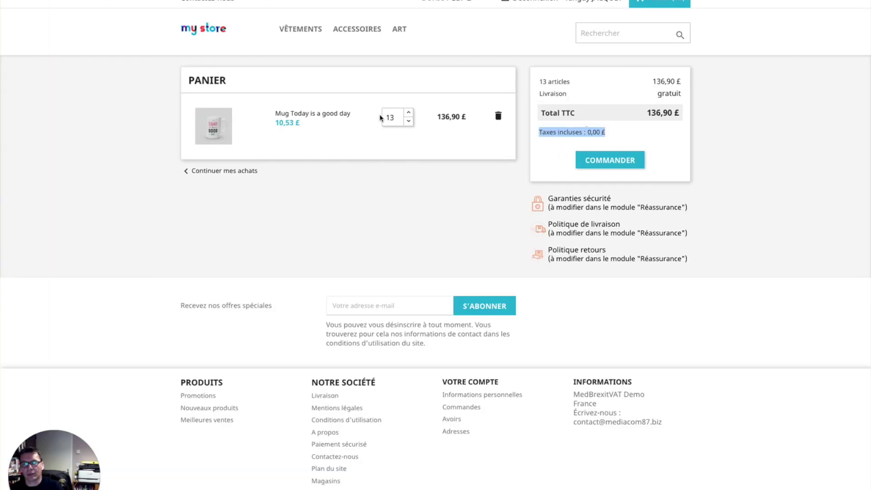
pyautogui.click(409, 122)
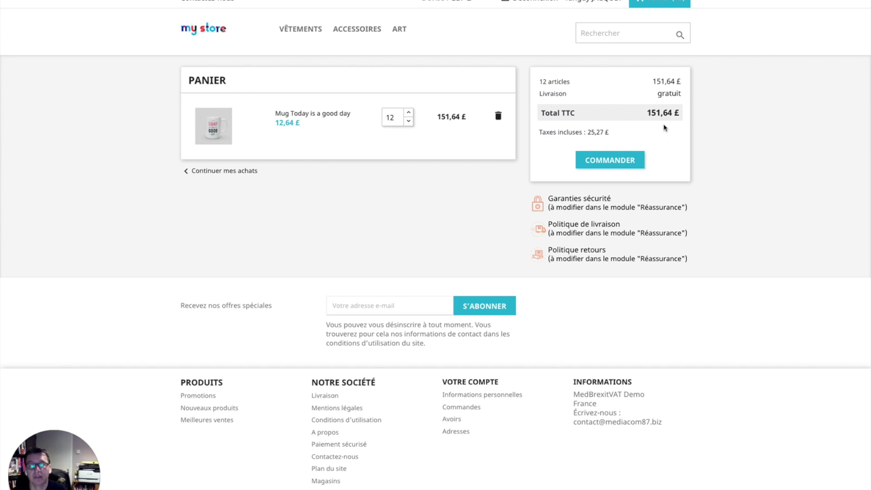
# Order 13 mugs at 0,00 £ tax to the UK address via My carrier, paying by cheque
pyautogui.click(409, 111)
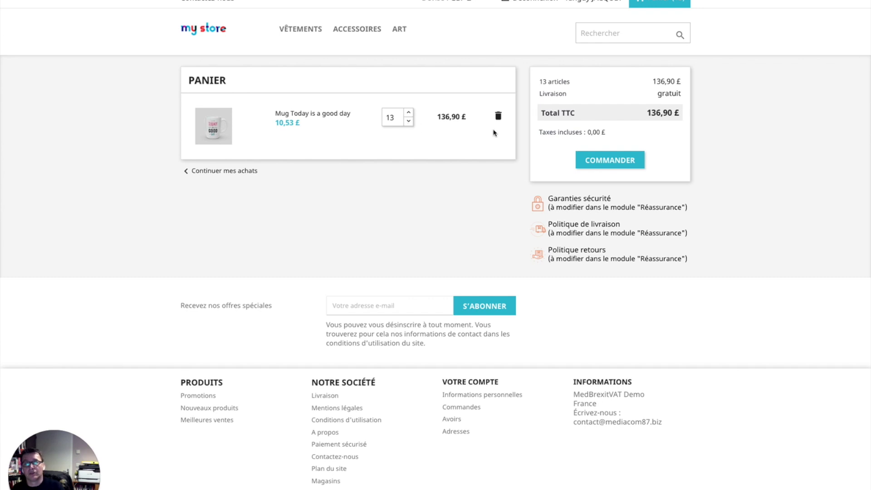
pyautogui.tripleClick(603, 132)
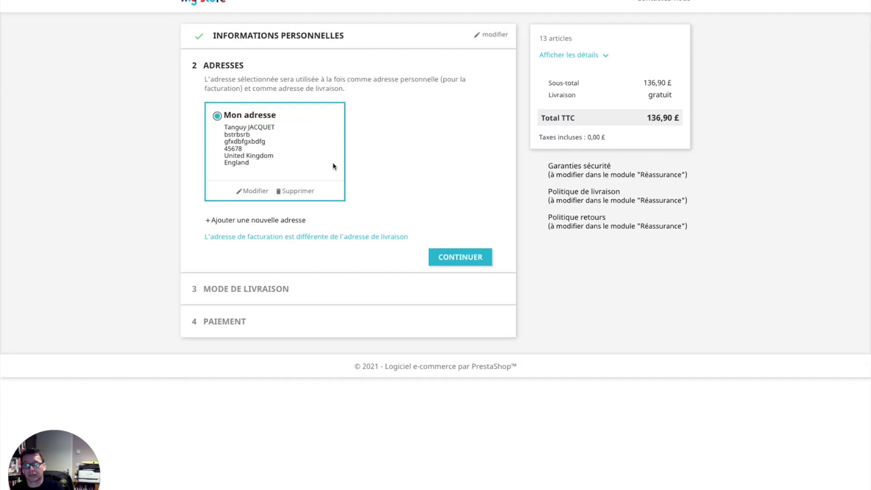
pyautogui.click(460, 261)
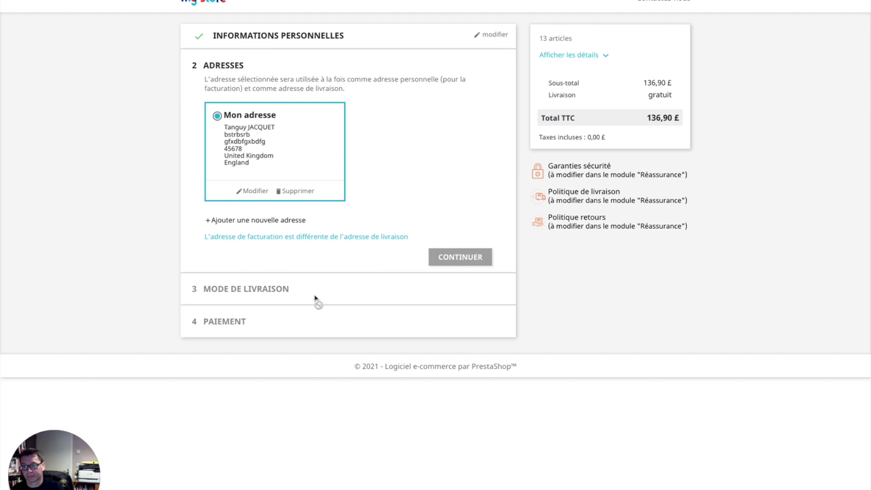
pyautogui.click(299, 163)
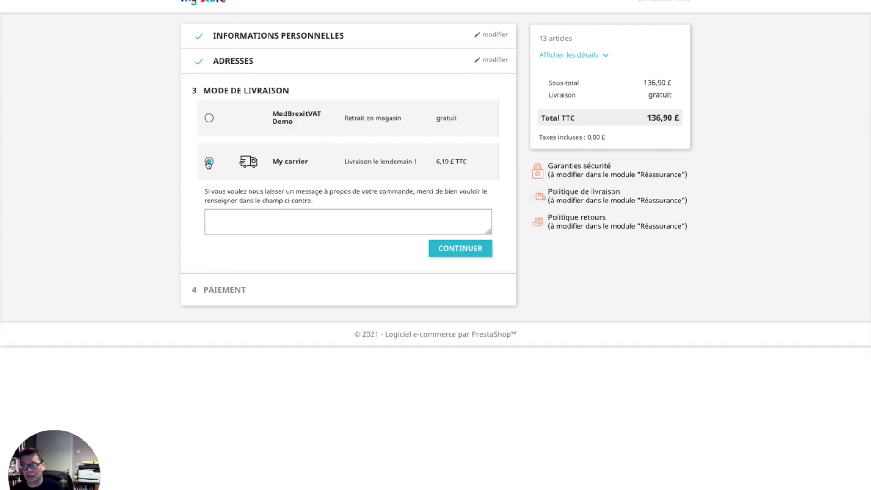
pyautogui.click(461, 252)
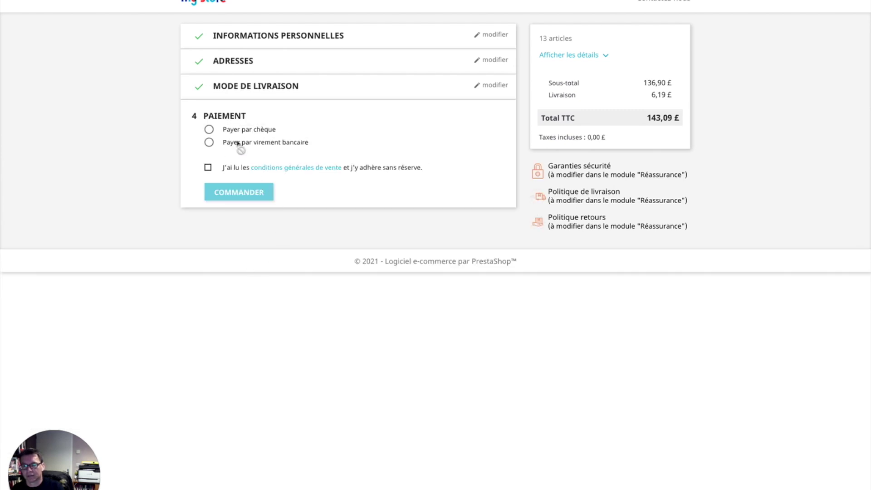
pyautogui.click(233, 130)
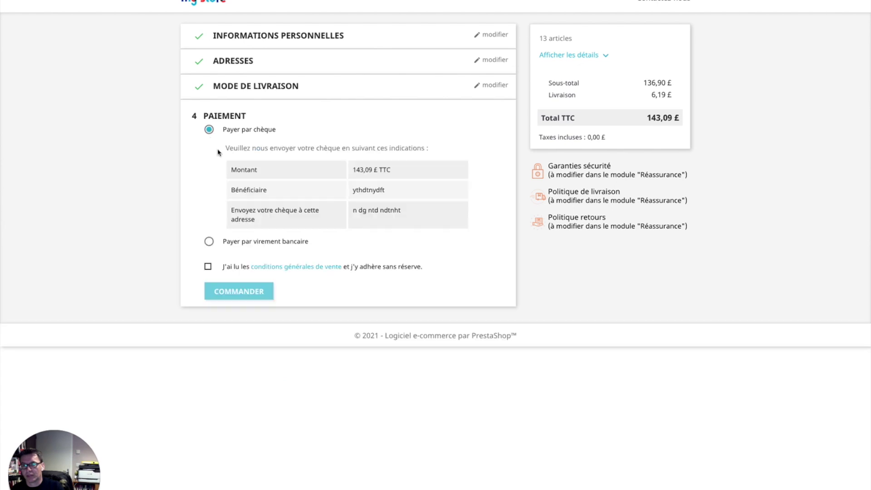
pyautogui.click(208, 268)
pyautogui.click(251, 295)
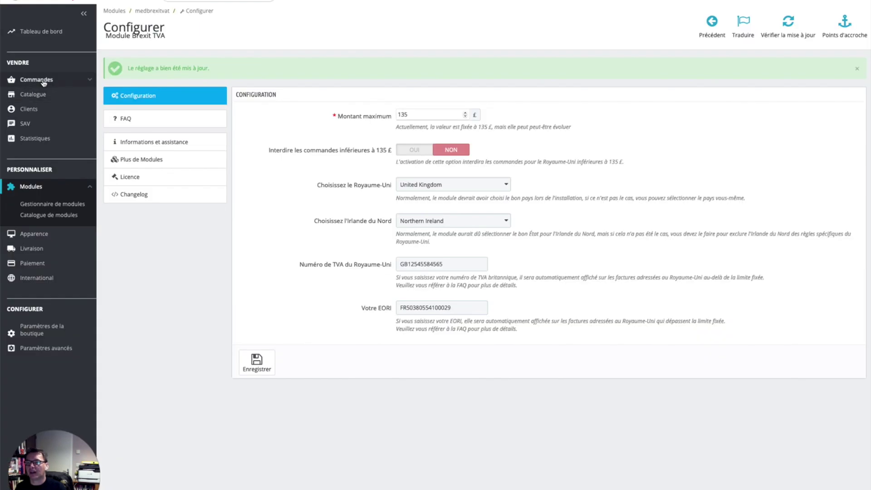
# Open order #7 from the orders list, then bring up and cancel its print dialog
pyautogui.moveTo(34, 81)
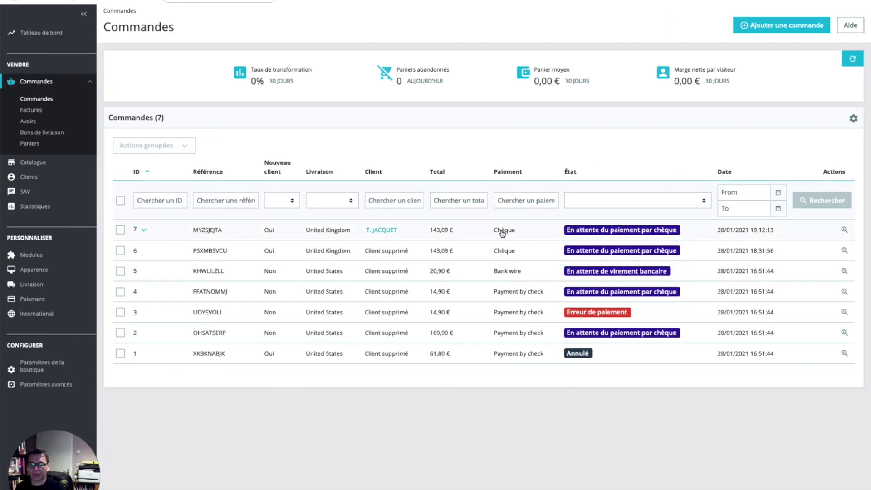
pyautogui.click(322, 233)
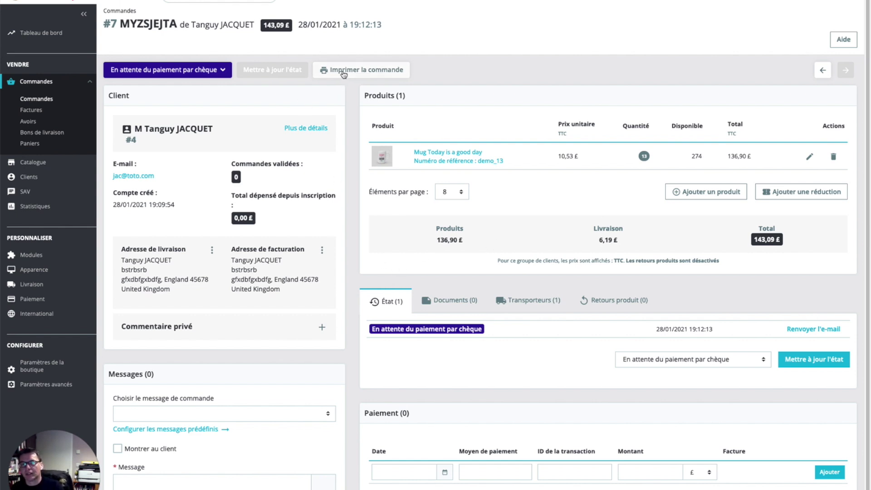
pyautogui.click(366, 71)
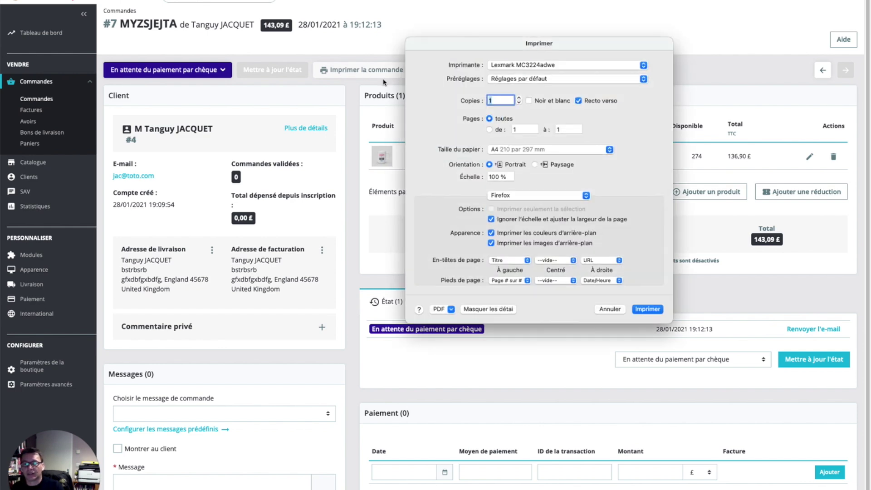
pyautogui.click(610, 309)
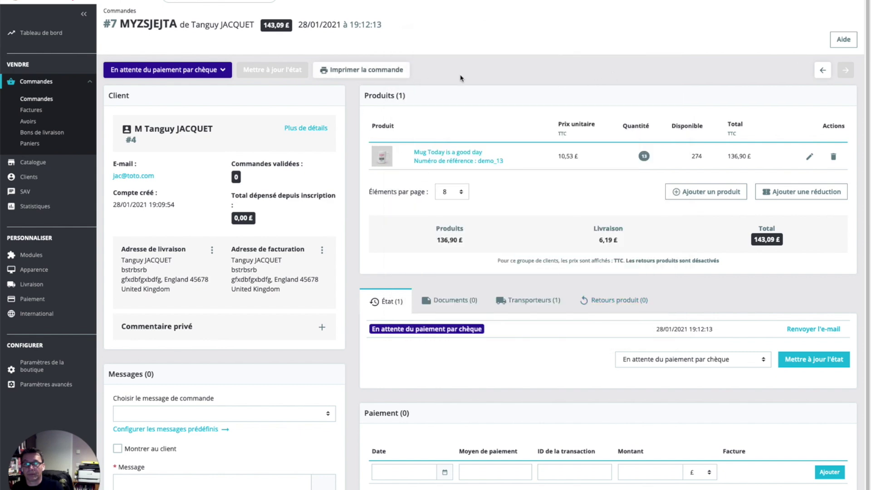
# Set order #7's status to Paiement à distance accepté
pyautogui.scroll(-1, 345, 222)
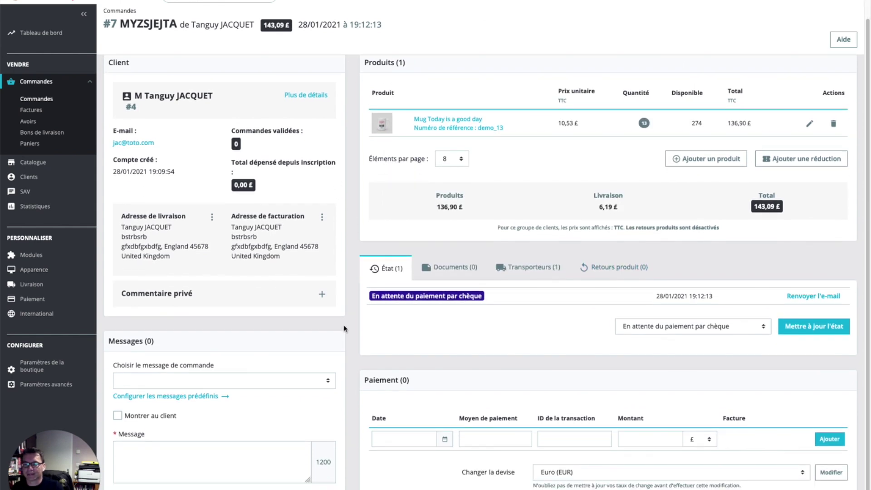
pyautogui.scroll(1, 352, 329)
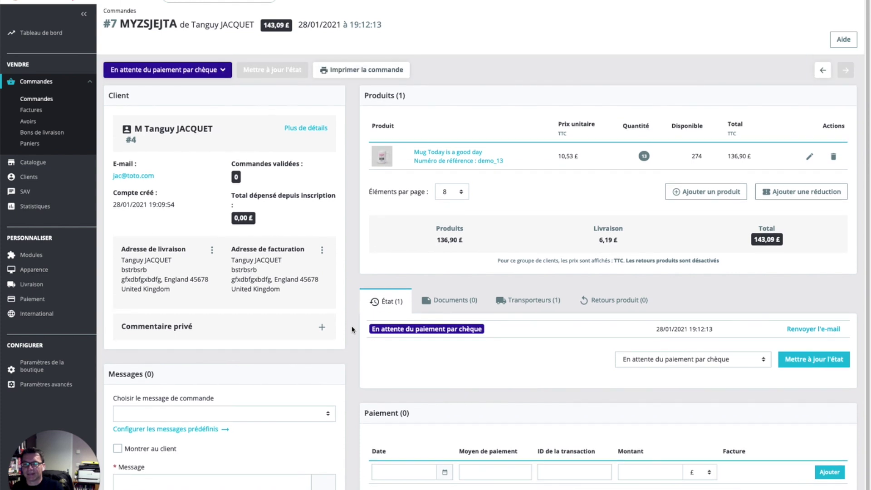
pyautogui.click(218, 69)
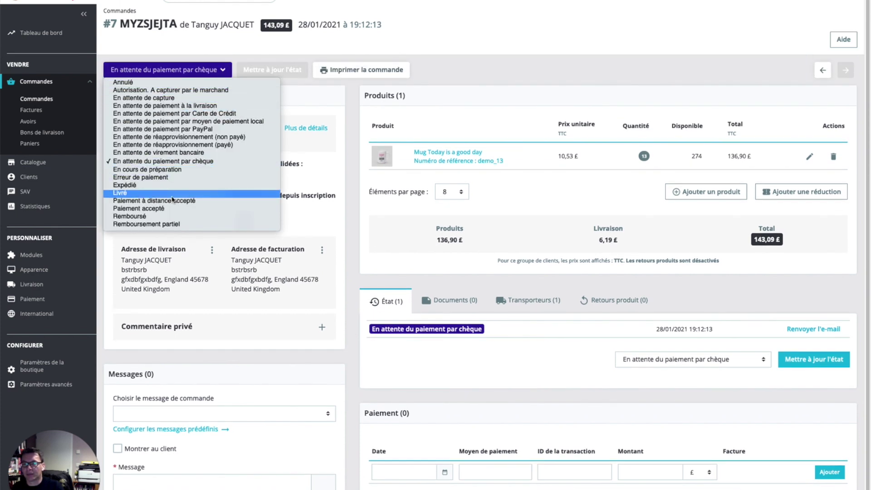
pyautogui.click(186, 202)
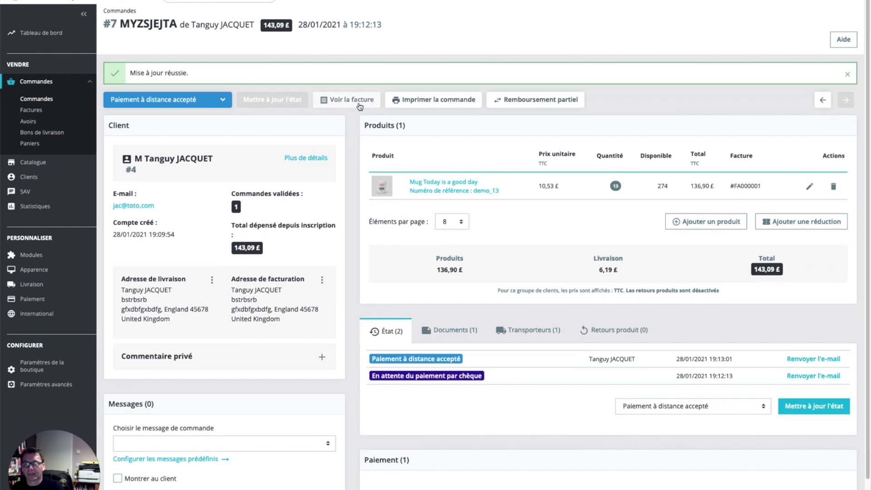
# Open the FA000001 invoice PDF in the browser, check its totals and footer, then close it
pyautogui.click(359, 106)
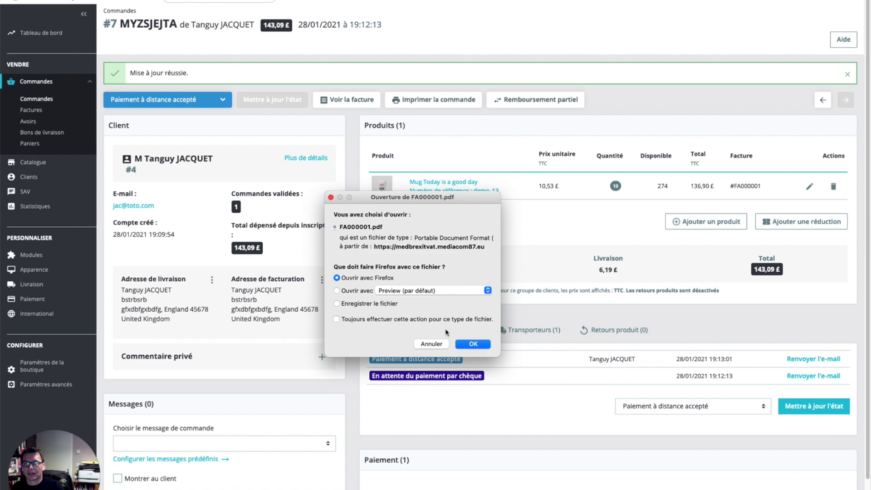
pyautogui.click(480, 345)
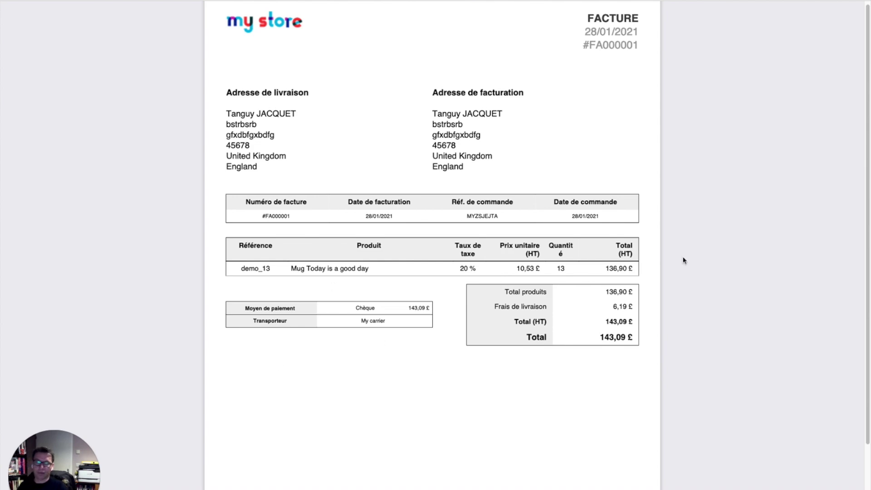
pyautogui.scroll(-5, 383, 214)
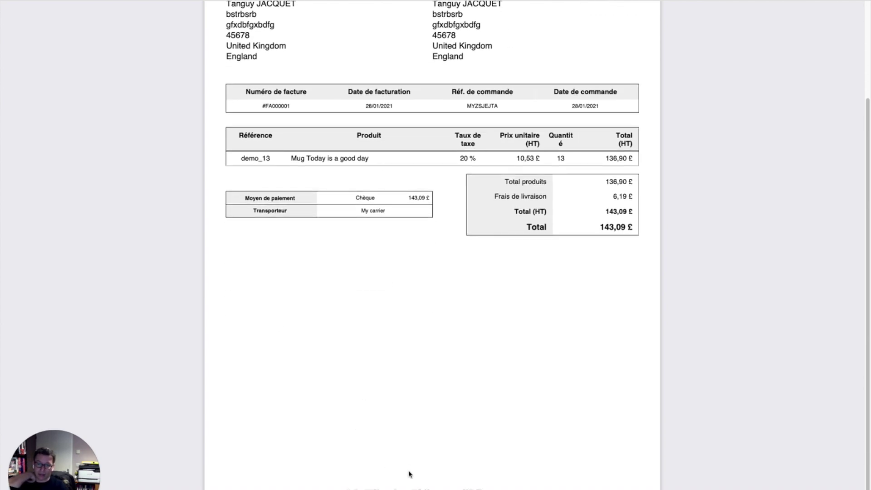
pyautogui.tripleClick(442, 487)
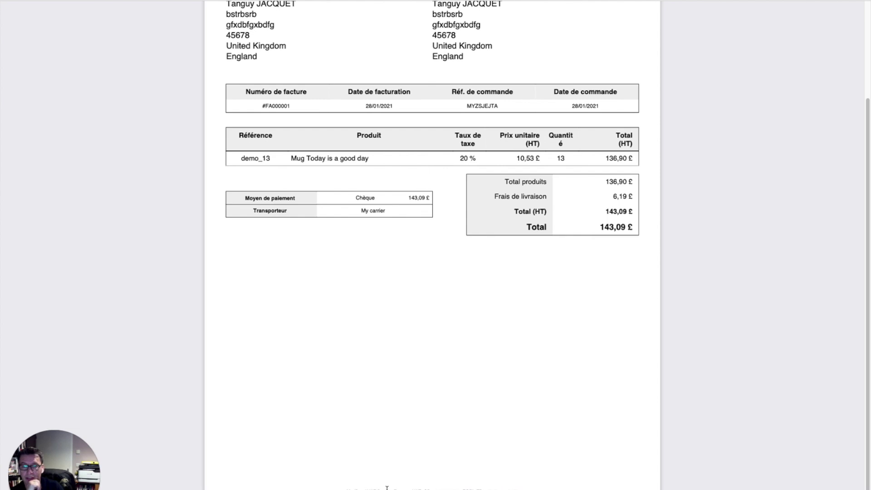
pyautogui.scroll(5, 443, 425)
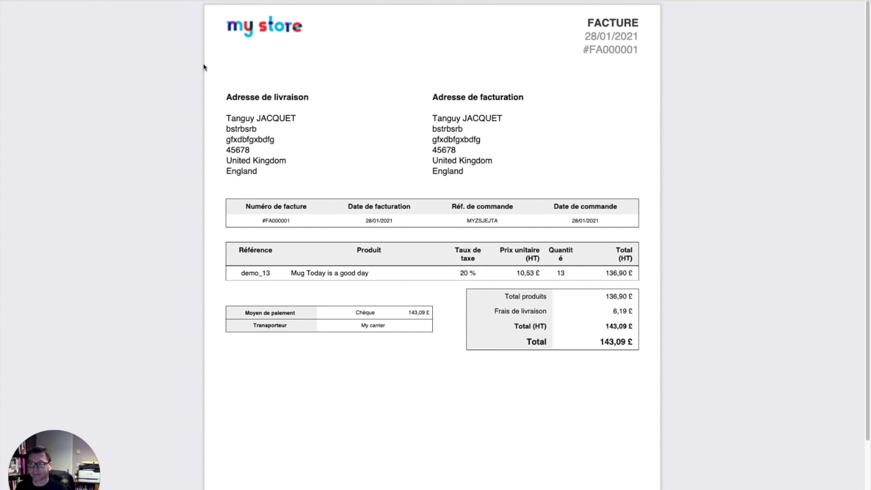
pyautogui.press('super+w')
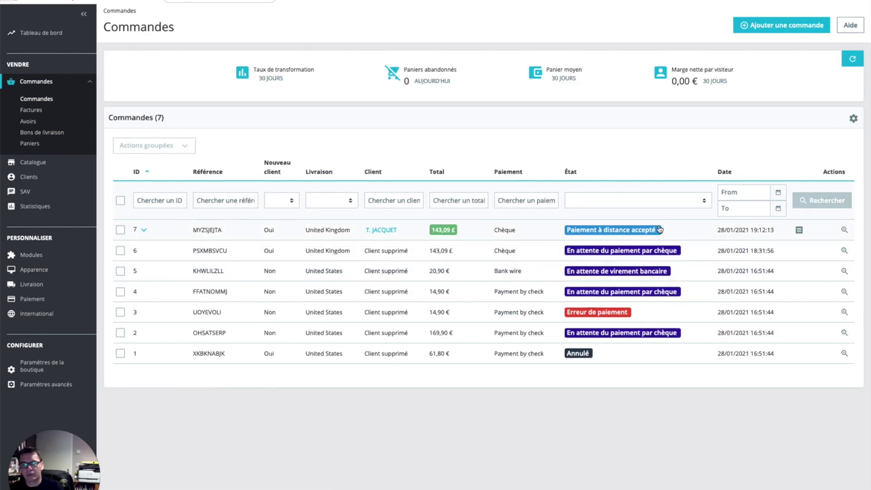
# Leave order 7 unchanged and set order 6 to Paiement à distance accepté
pyautogui.click(663, 232)
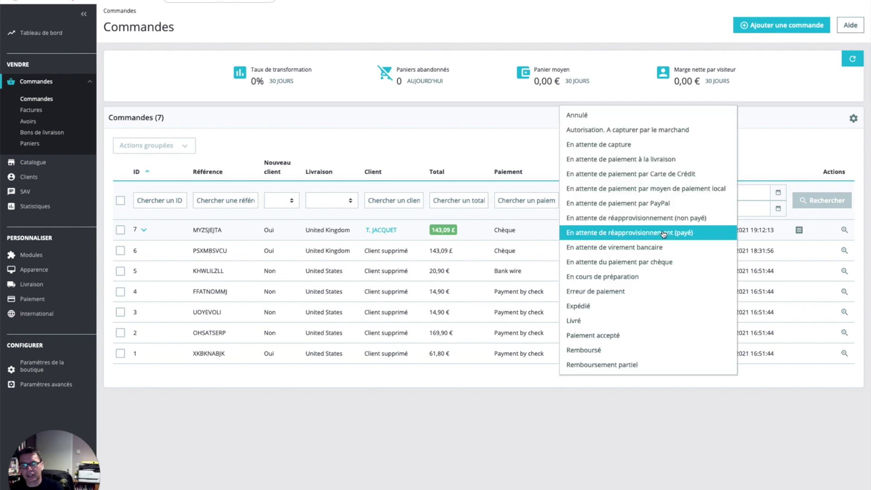
pyautogui.click(622, 405)
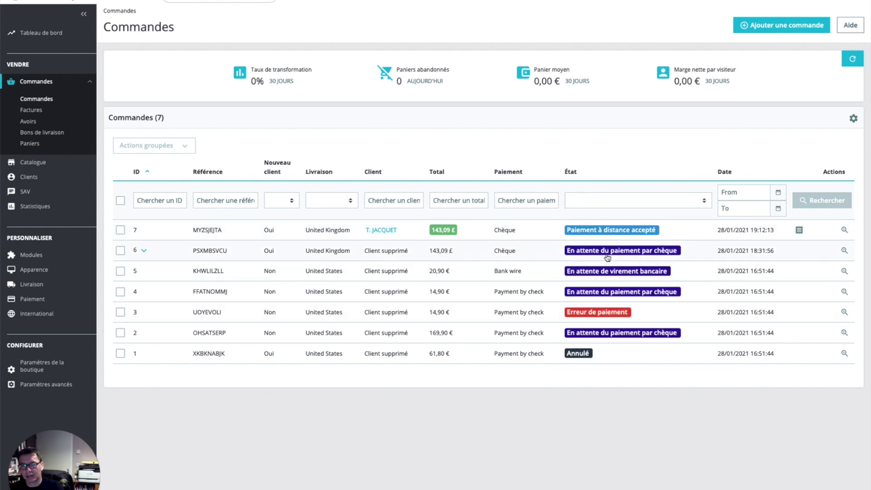
pyautogui.click(685, 255)
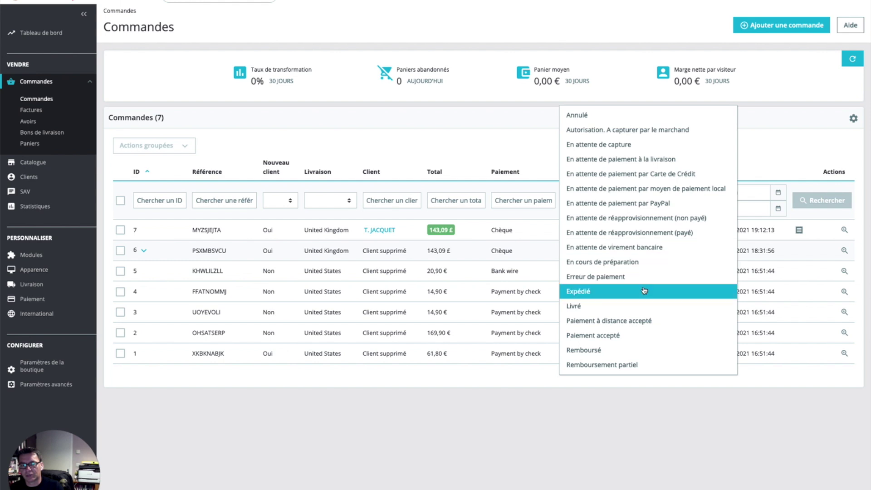
pyautogui.click(625, 321)
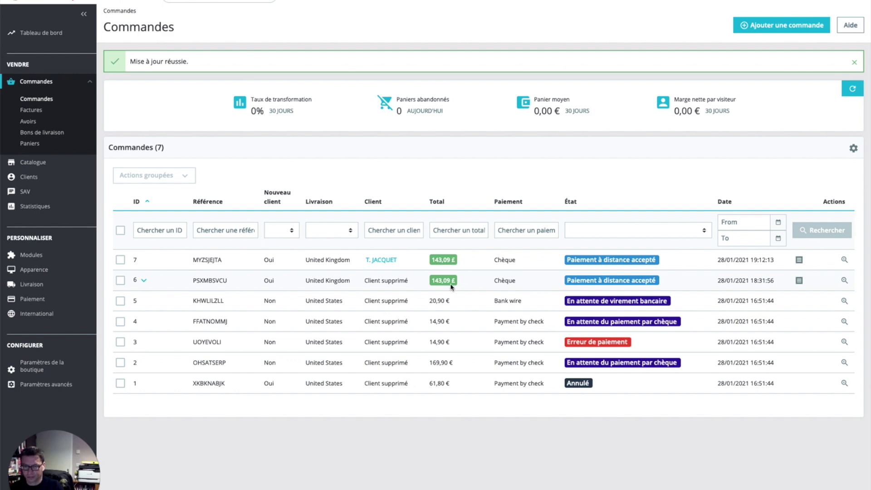
# Open invoice FA000002 for order #6 PSXMBSVCU, confirm 0,00 £ tax on 143,09 £, then return to the storefront
pyautogui.click(452, 286)
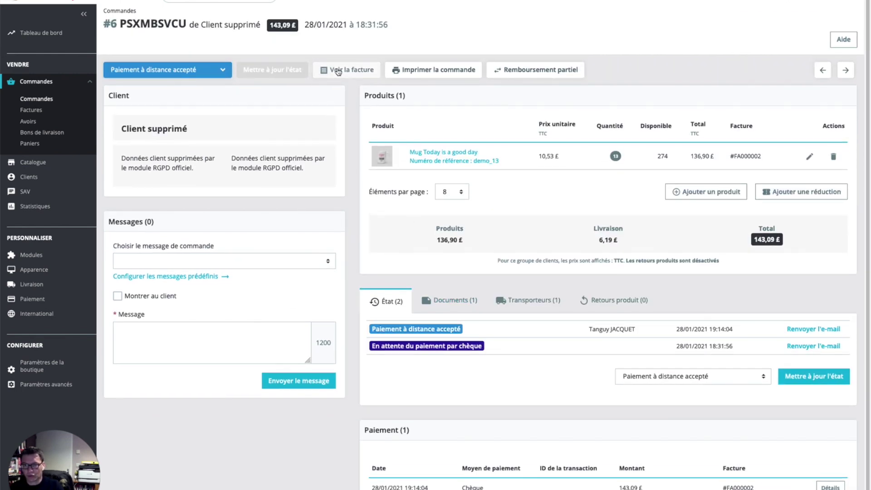
pyautogui.click(339, 71)
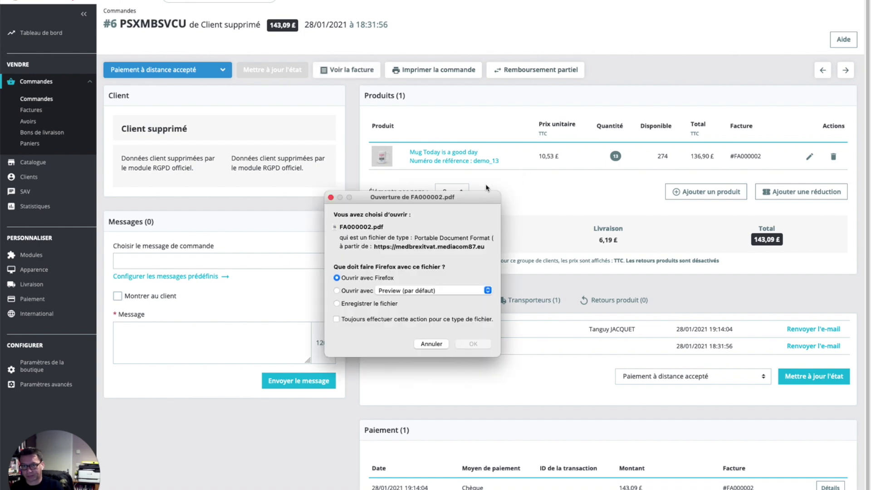
pyautogui.click(472, 344)
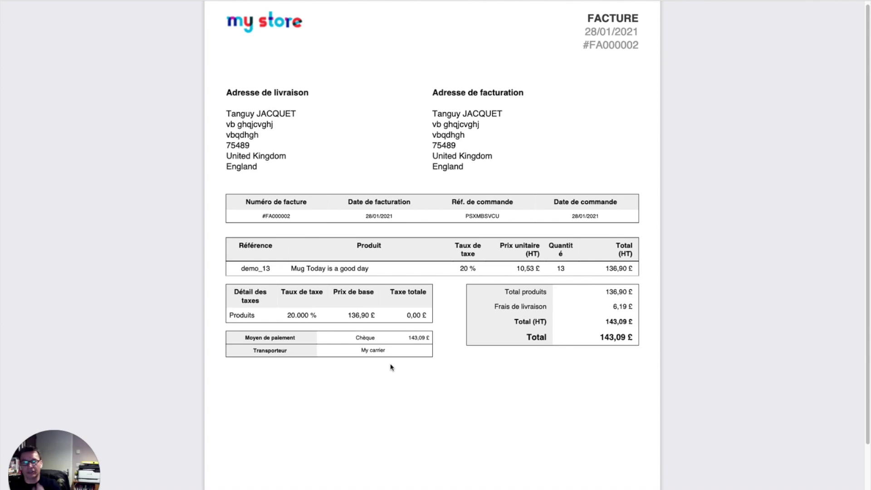
pyautogui.scroll(-5, 453, 300)
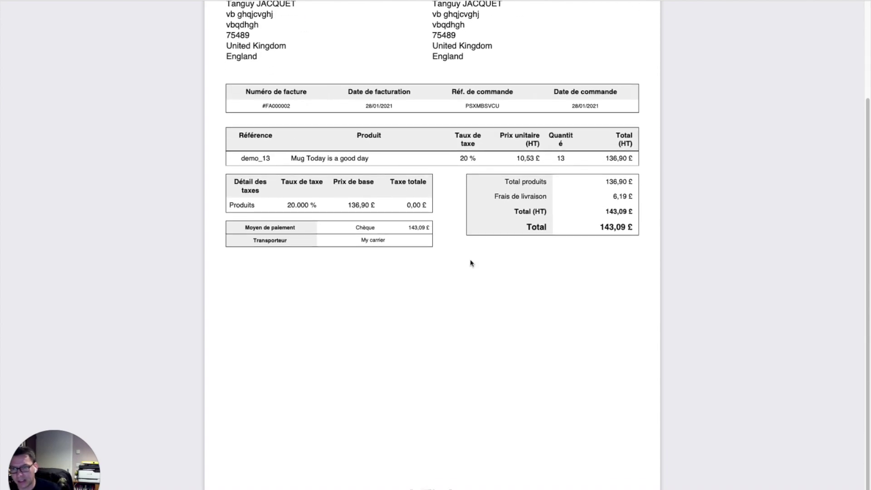
pyautogui.tripleClick(455, 488)
pyautogui.click(503, 489)
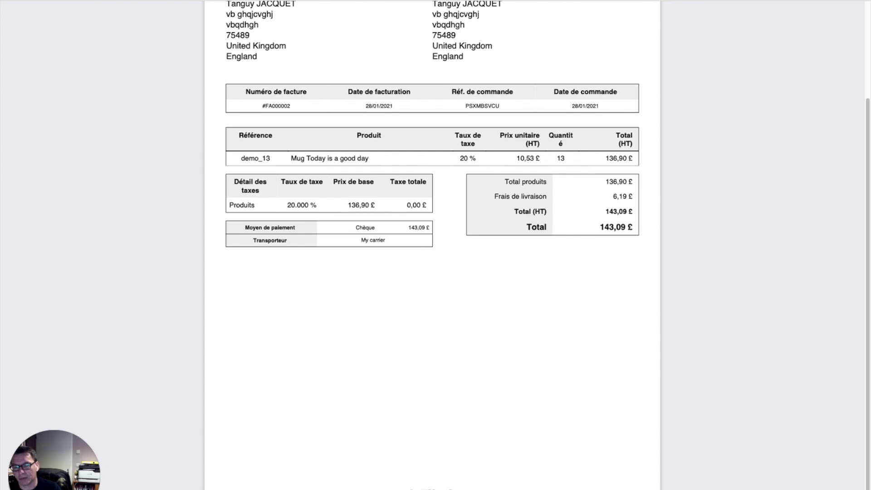
pyautogui.scroll(5, 420, 379)
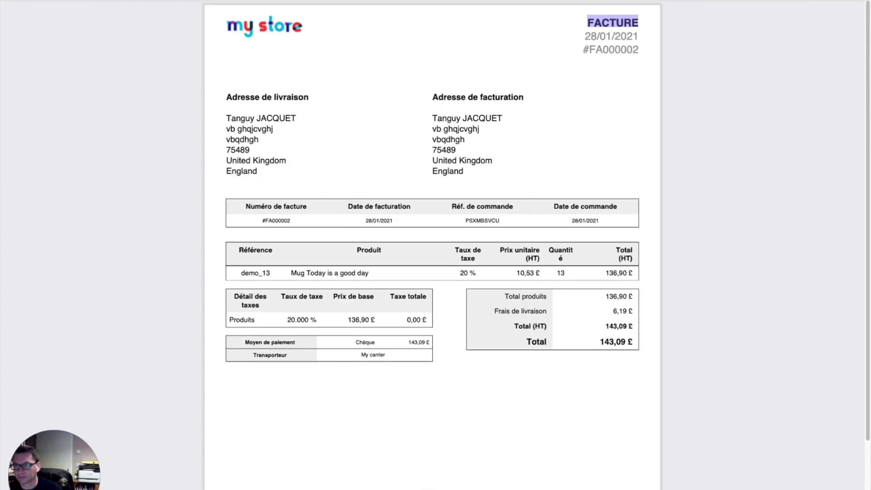
pyautogui.press('super+w')
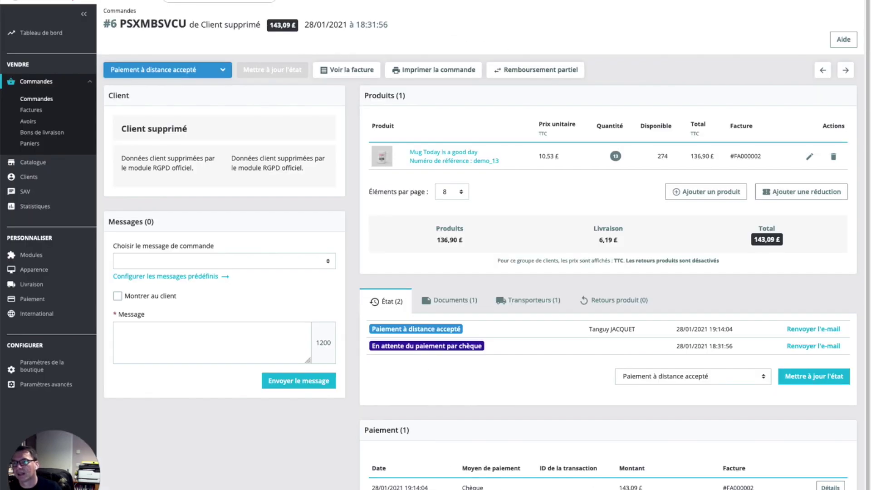
pyautogui.hotkey('ctrl', 'Tab')
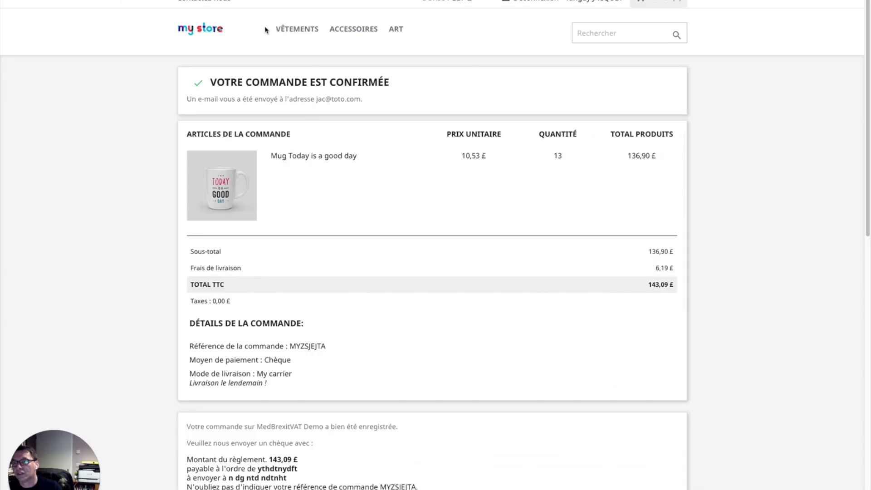
# From the store home page, set the Today is a good day mug quantity and add it to the cart
pyautogui.click(198, 31)
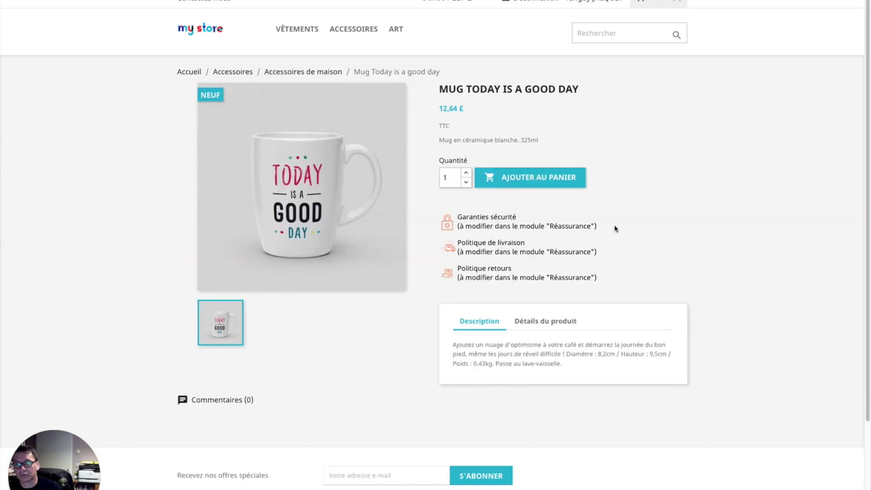
pyautogui.click(451, 177)
pyautogui.write('12')
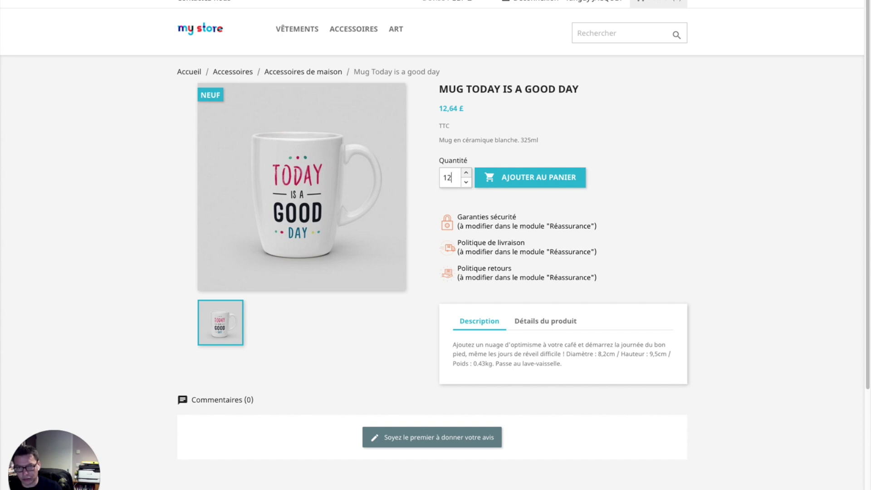
pyautogui.press('BackSpace')
pyautogui.write('0')
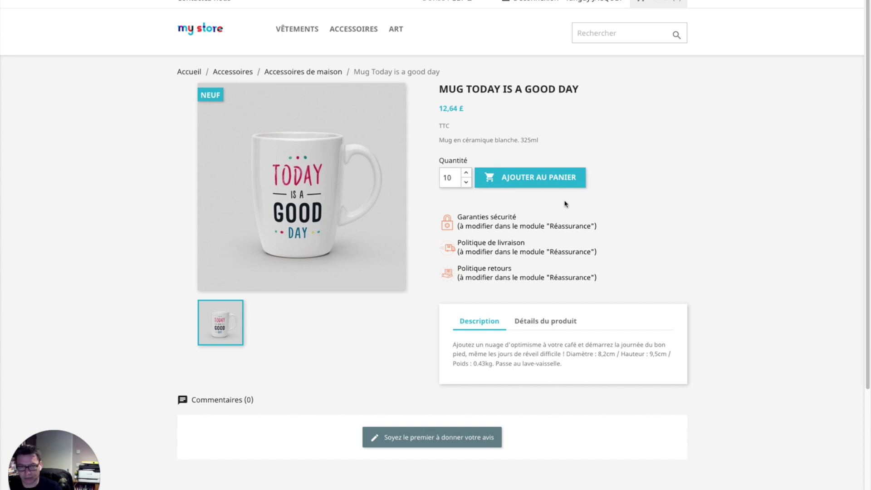
pyautogui.click(540, 172)
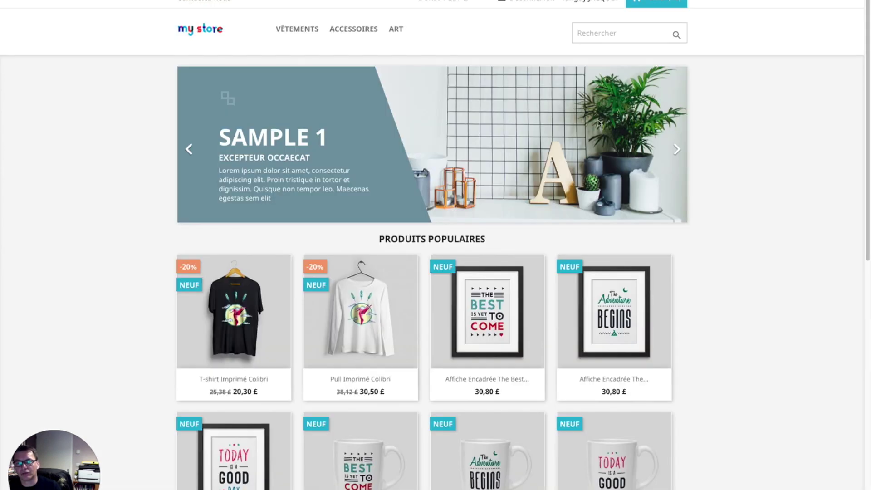
# Check out with the UK address and My carrier, pay by cheque, and accept the terms
pyautogui.click(644, 4)
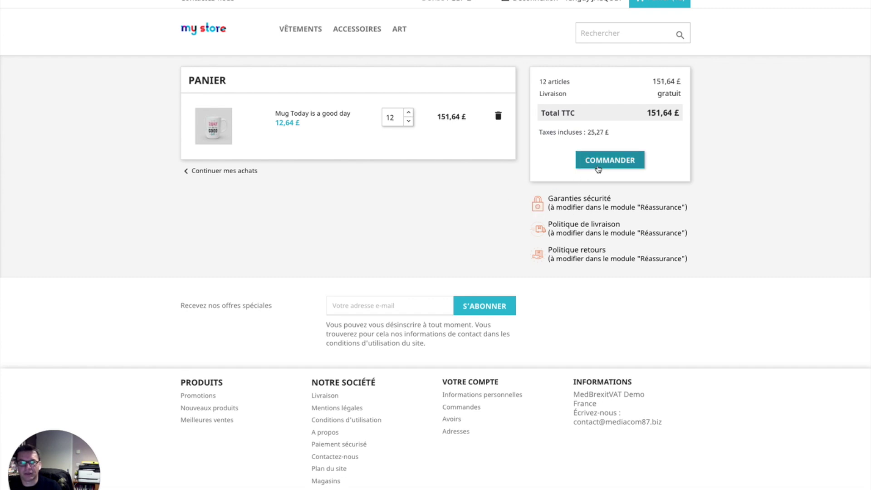
pyautogui.click(616, 162)
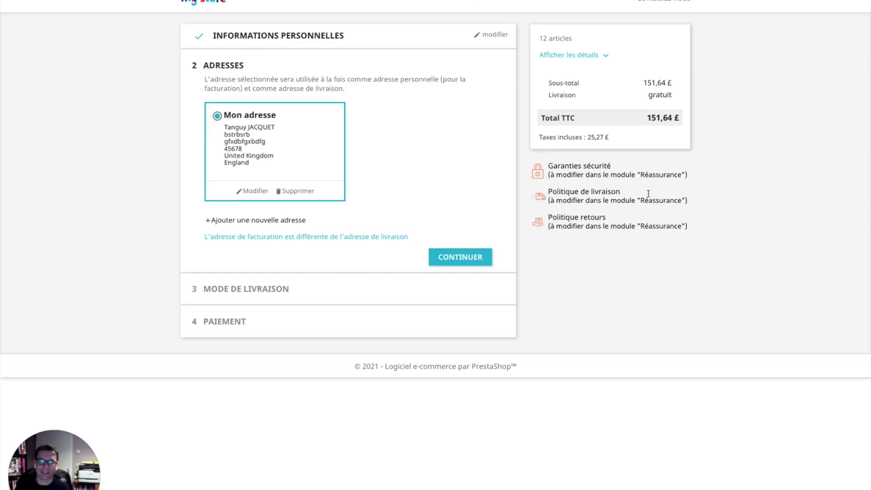
pyautogui.click(484, 254)
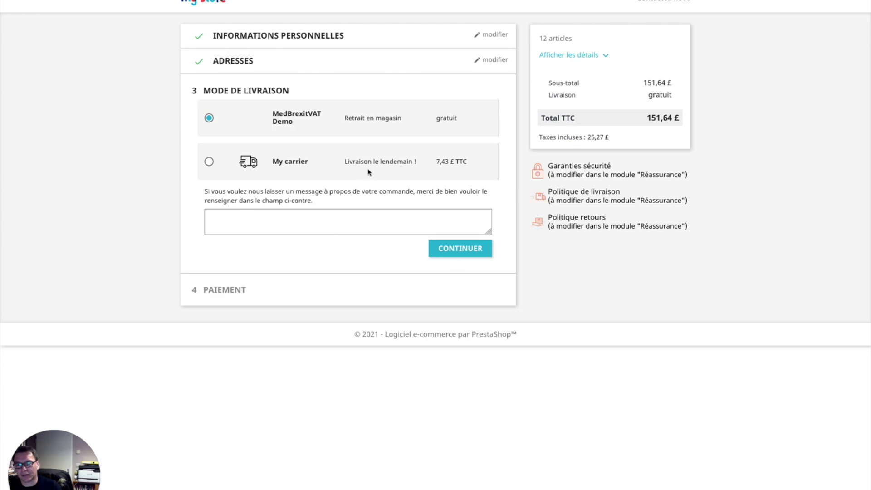
pyautogui.click(477, 253)
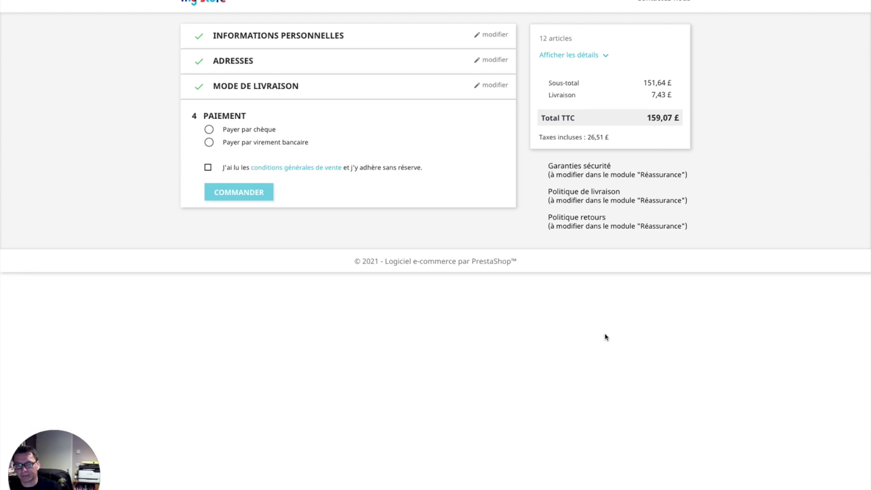
pyautogui.click(244, 131)
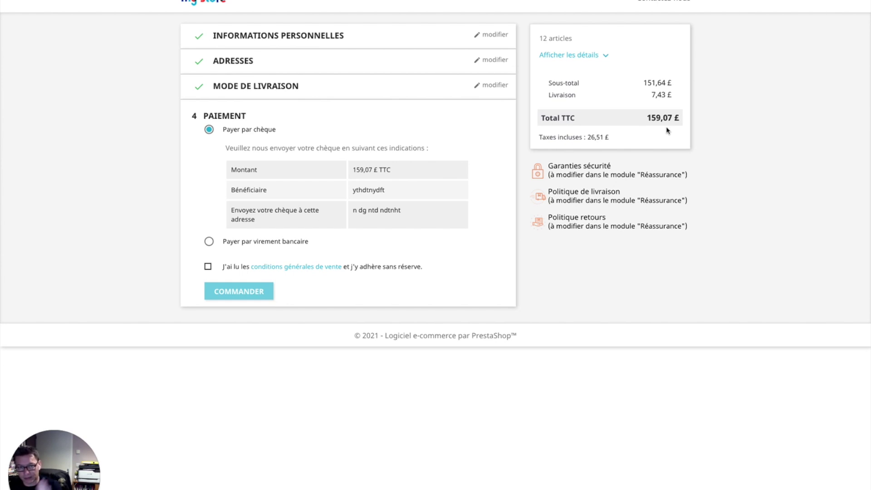
pyautogui.click(208, 267)
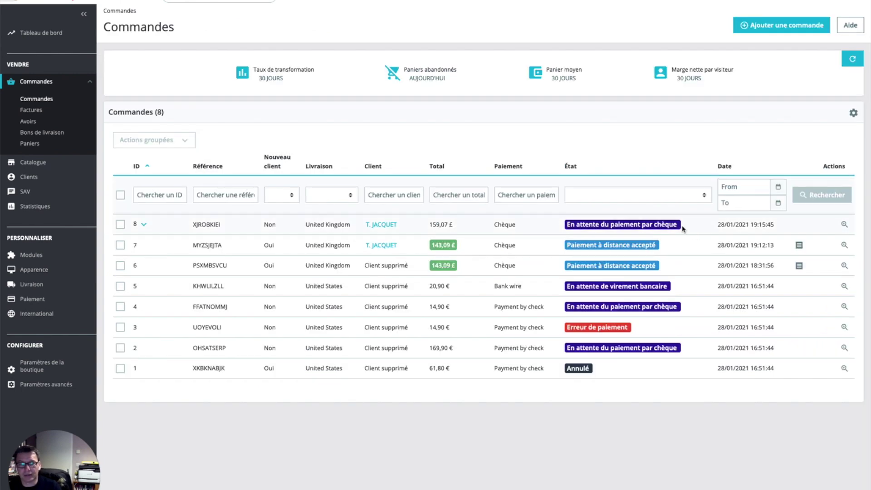
# Mark order #8 as Paiement à distance accepté and open its invoice FA000003
pyautogui.click(679, 230)
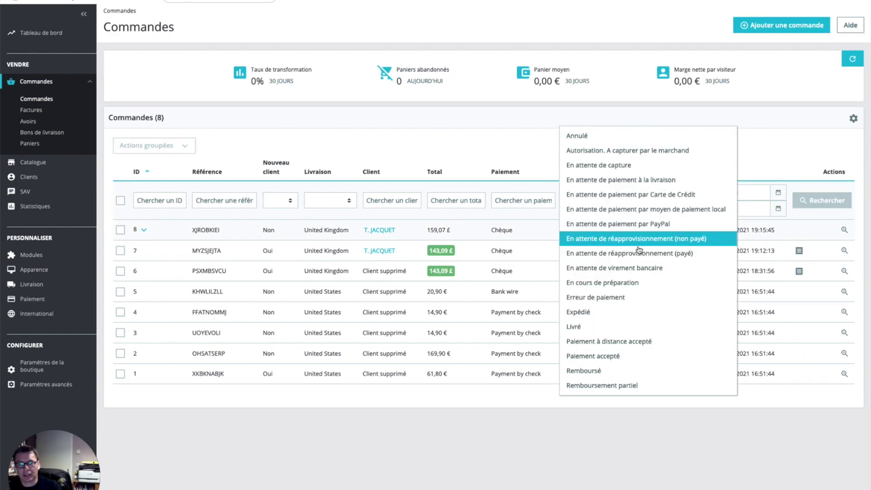
pyautogui.click(653, 341)
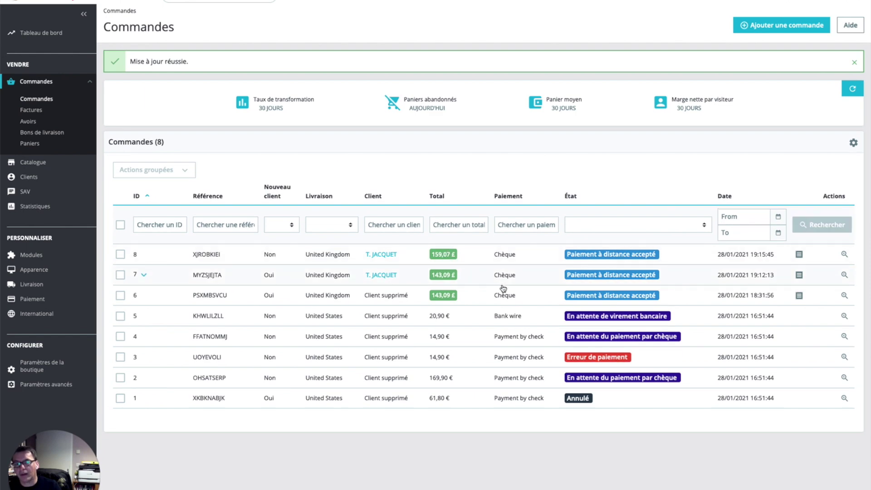
pyautogui.click(472, 254)
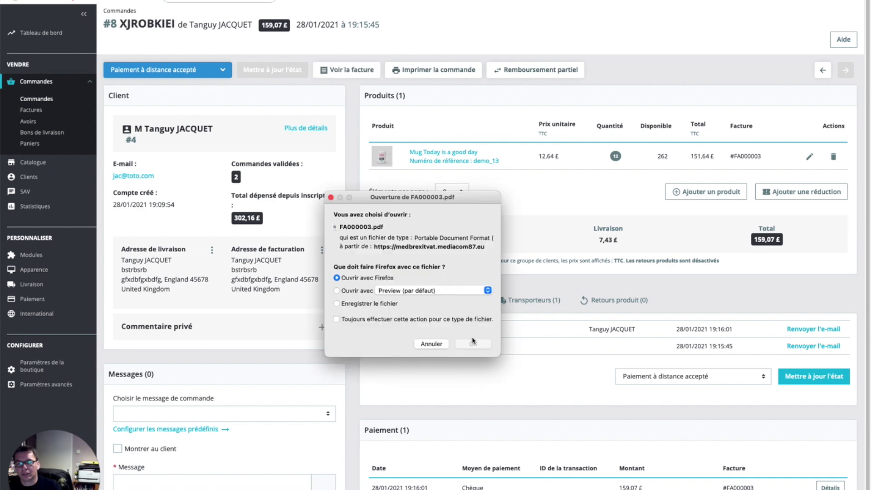
pyautogui.click(474, 344)
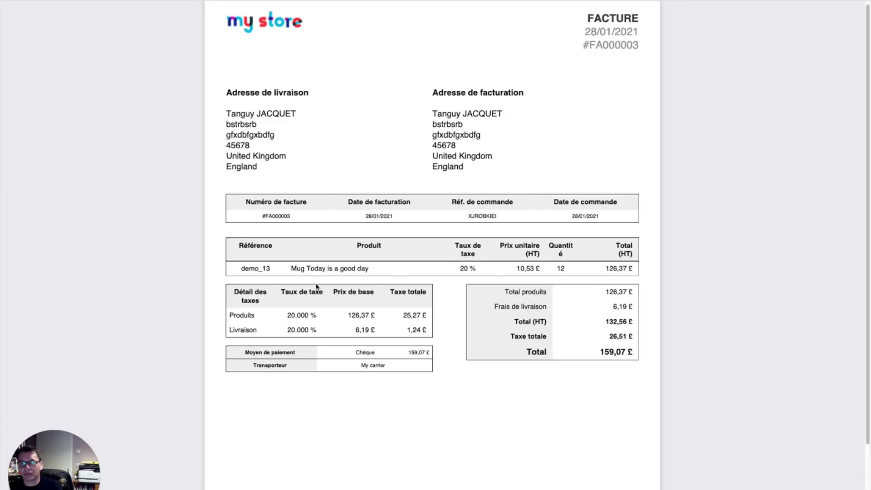
# Check the invoice's 20 % VAT on products and shipping, totalling 26,51 £, then close it
pyautogui.moveTo(289, 315); pyautogui.dragTo(417, 315)
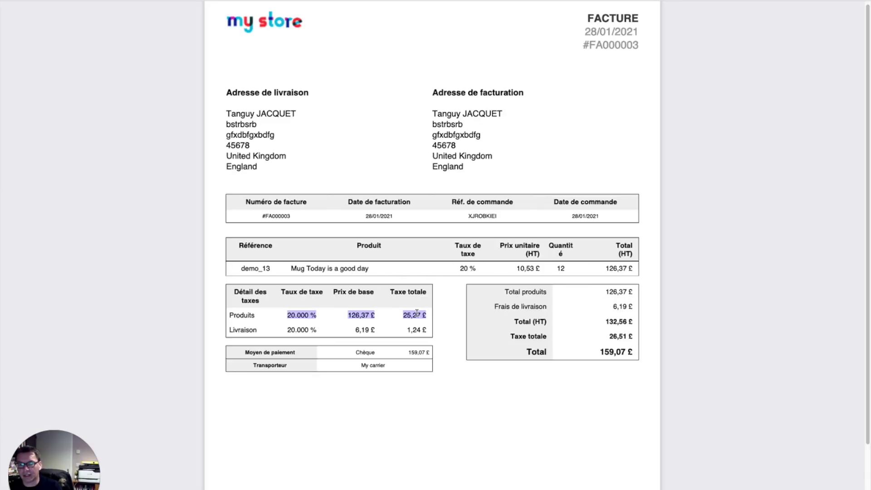
pyautogui.moveTo(280, 330); pyautogui.dragTo(439, 336)
pyautogui.click(421, 327)
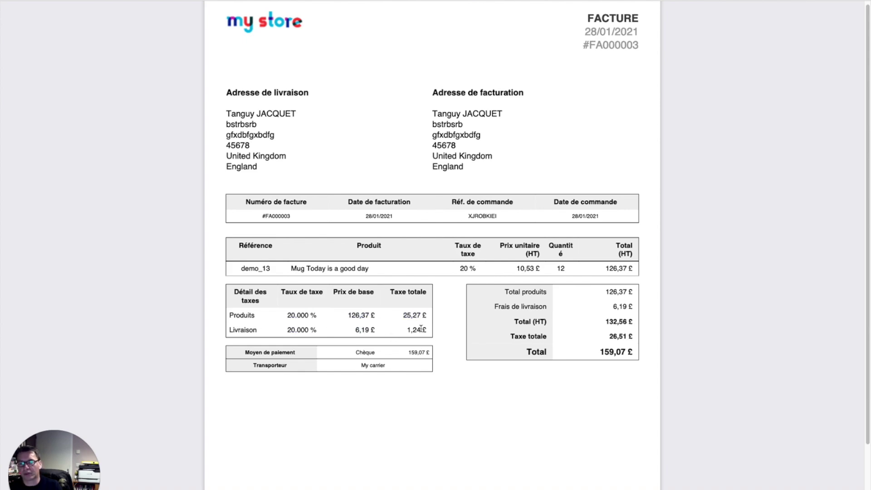
pyautogui.scroll(-1, 473, 324)
pyautogui.scroll(-3, 472, 325)
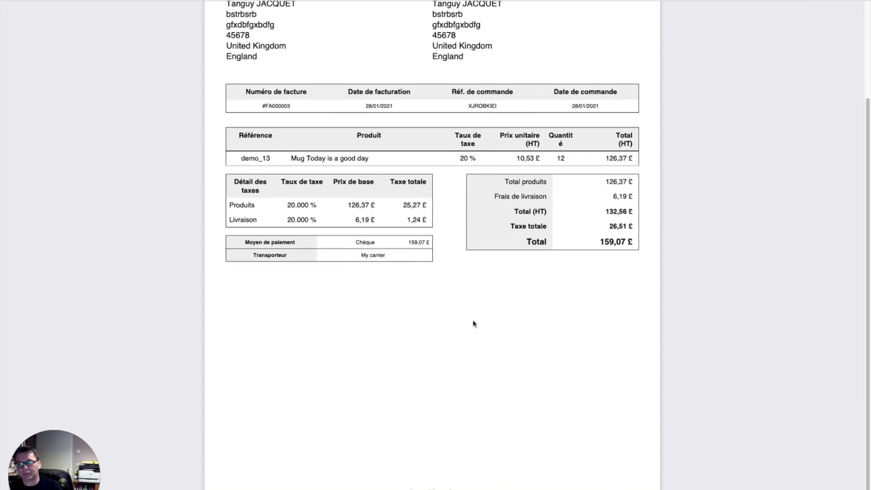
pyautogui.scroll(3, 473, 324)
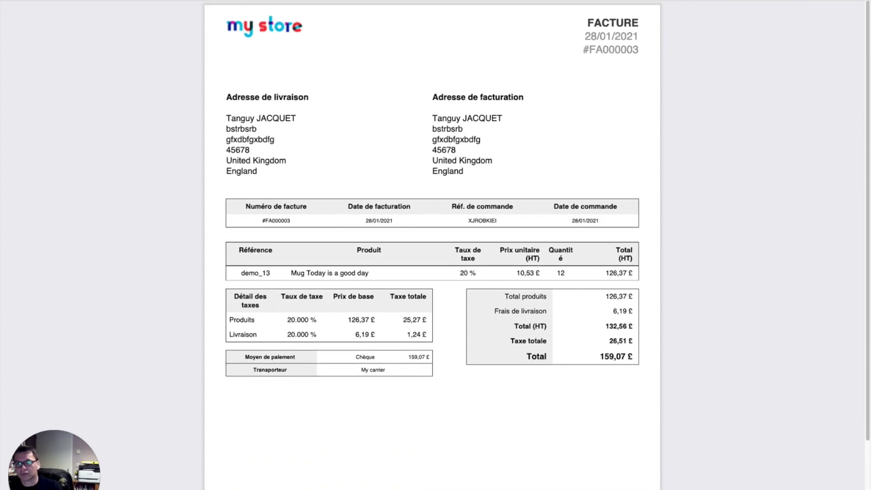
pyautogui.press('super+w')
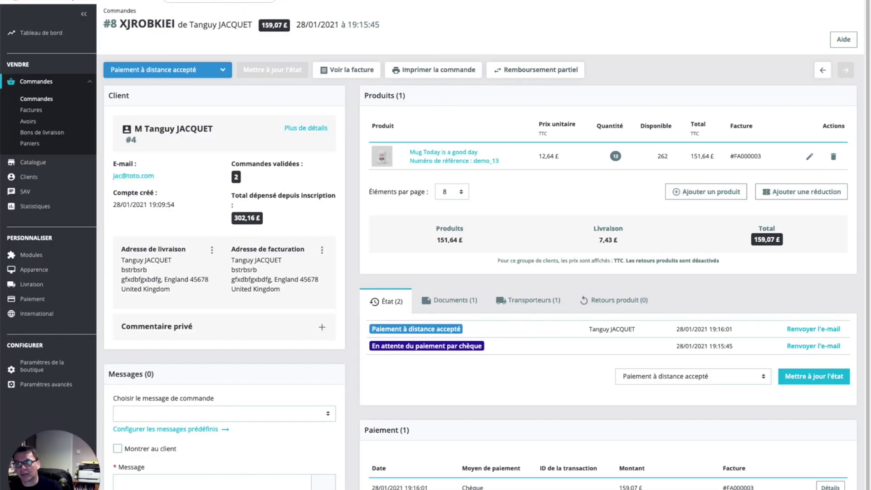